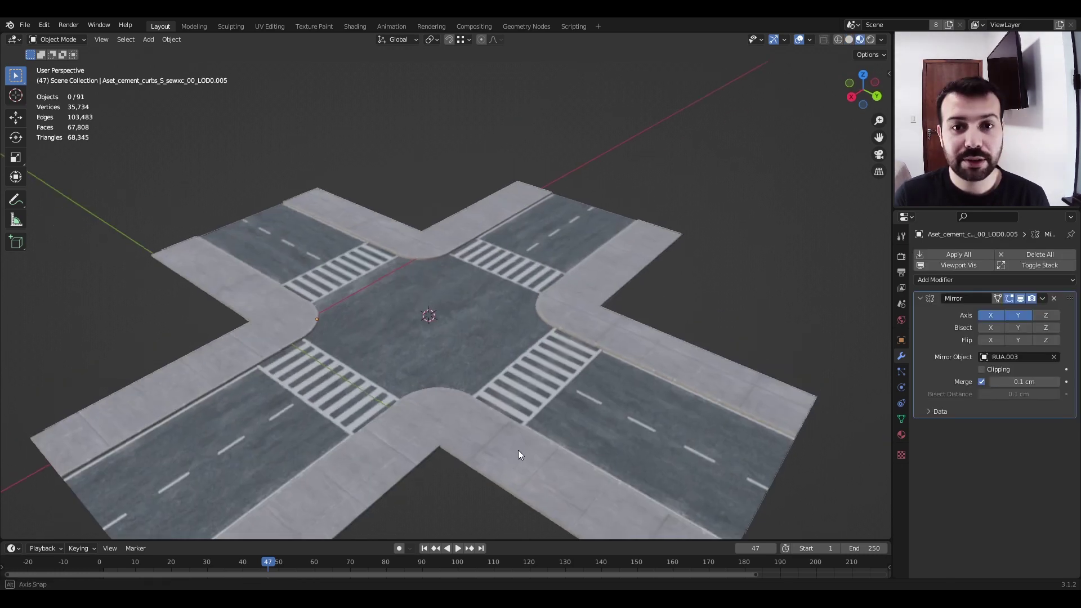
- Select the road surface and examine the street intersection with its crosswalks and sidewalks
scroll(519, 451, down, 2)
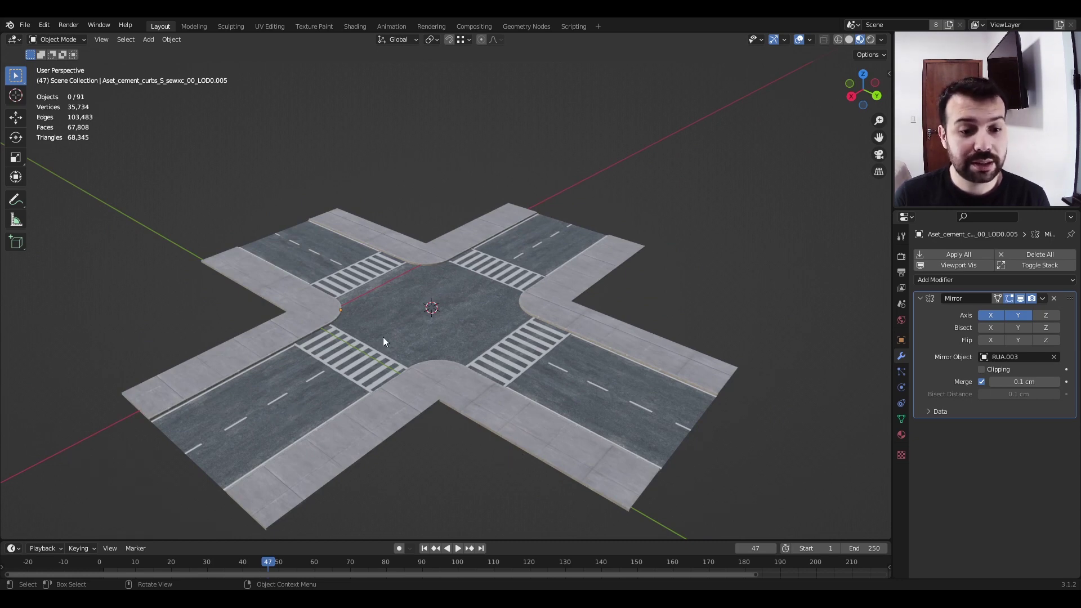
click(454, 333)
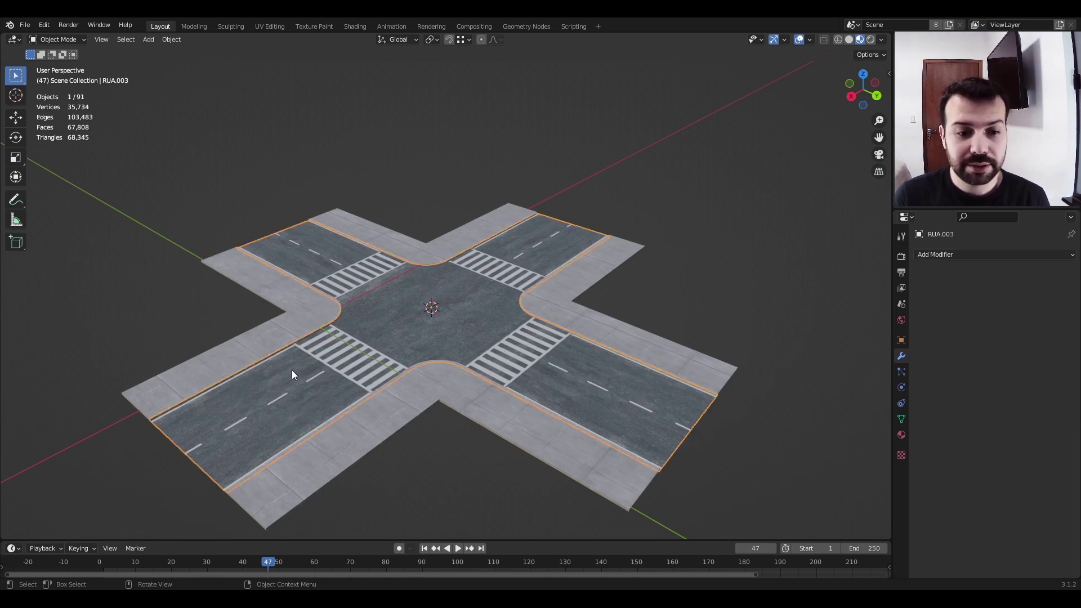
middle_drag(285, 367, 555, 386)
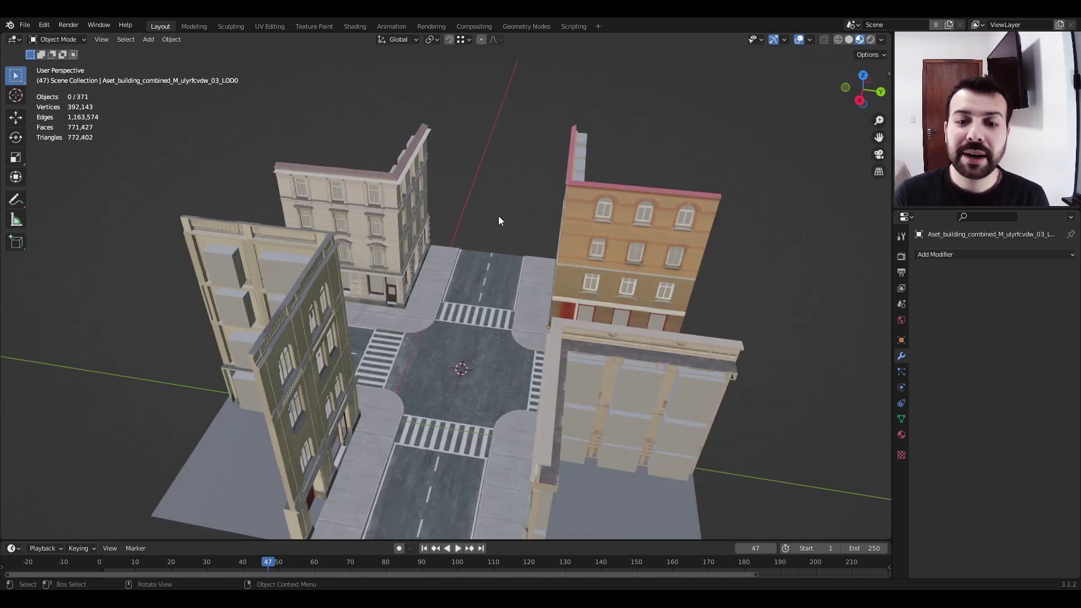
- Examine the four corner buildings around the intersection from several sides, from above and down to street level
middle_drag(522, 276, 376, 295)
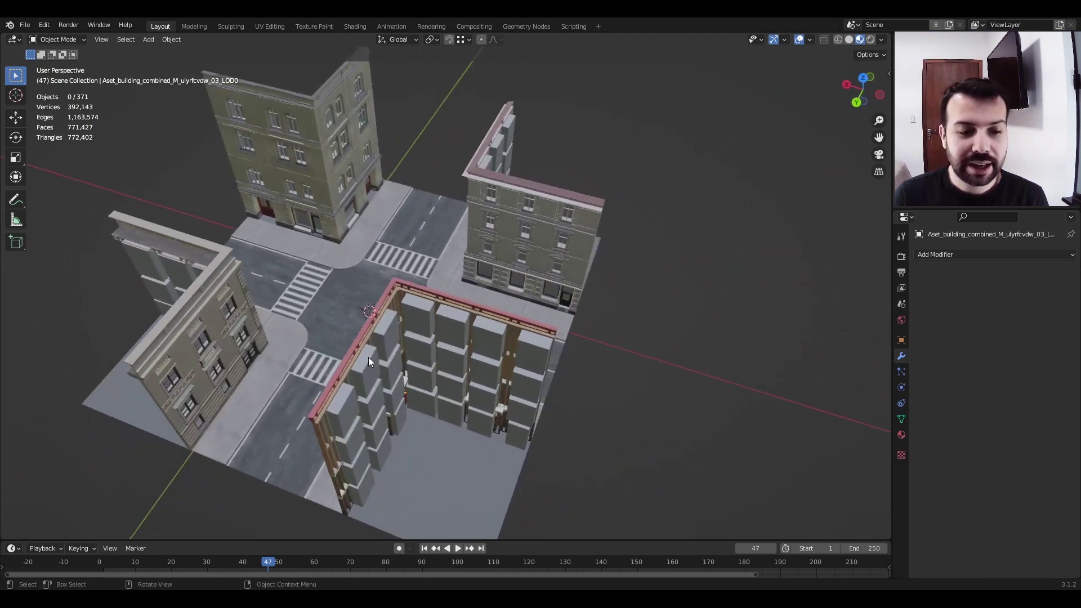
middle_drag(210, 296, 356, 271)
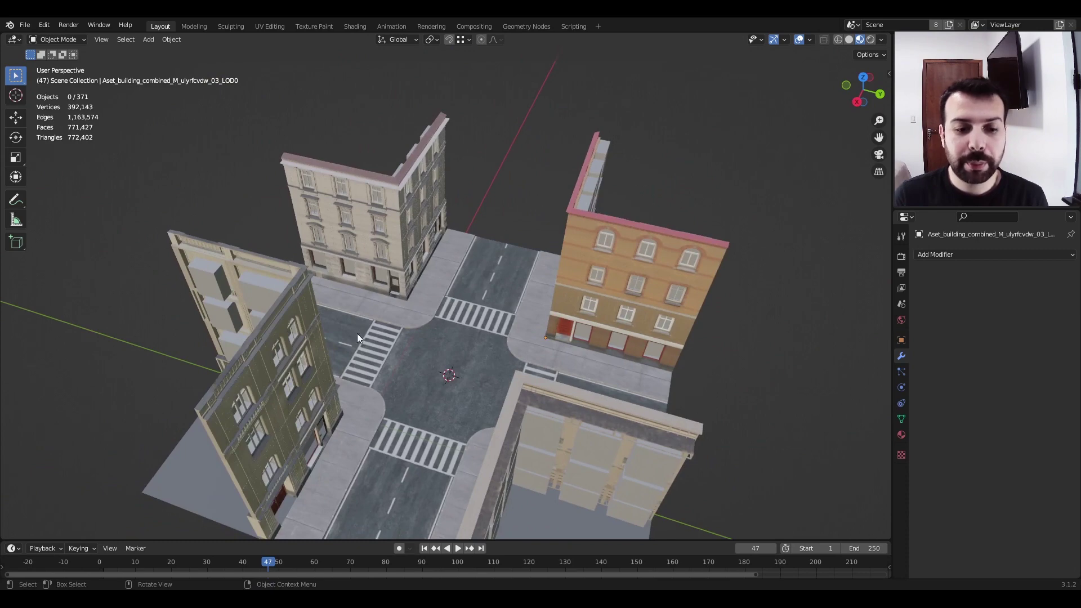
middle_drag(357, 338, 507, 304)
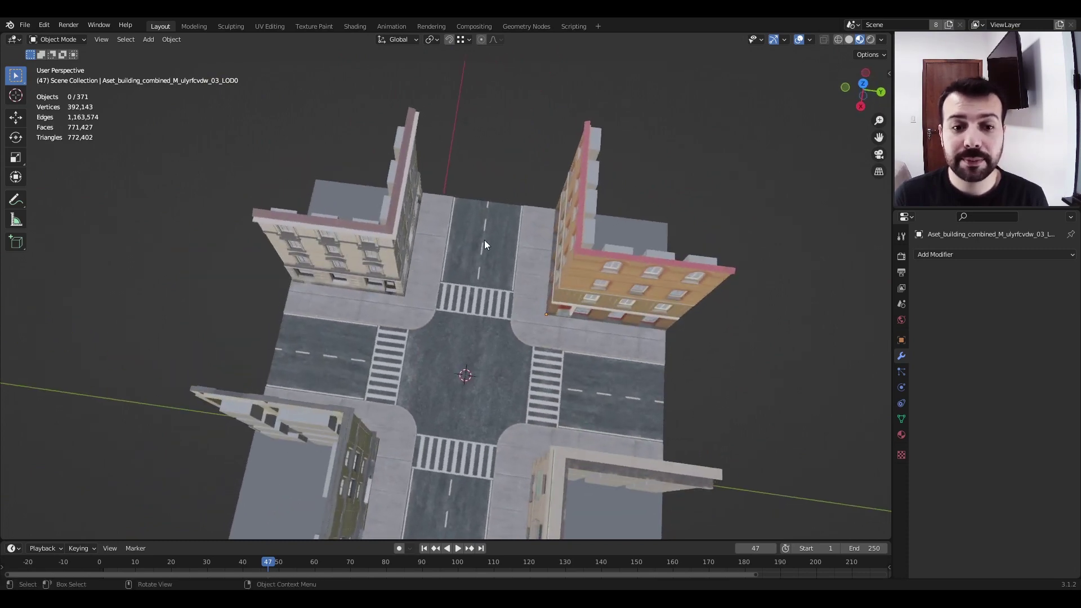
scroll(484, 244, down, 2)
middle_drag(485, 245, 509, 178)
scroll(499, 181, down, 1)
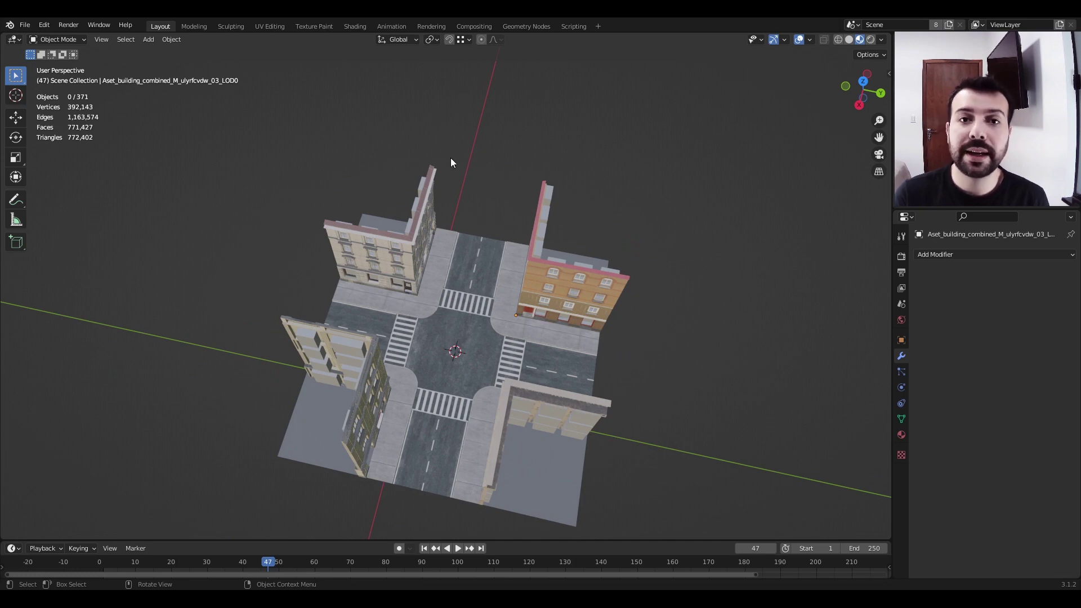
middle_drag(479, 303, 546, 235)
scroll(392, 298, up, 5)
scroll(545, 235, up, 3)
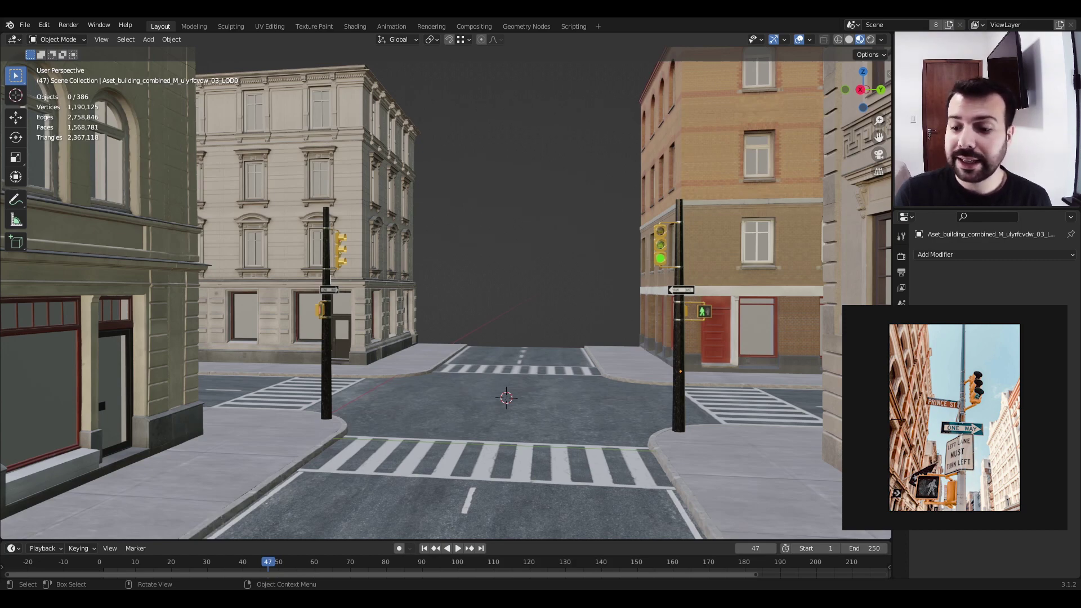
- Inspect the traffic light poles with their ONE WAY signs and pedestrian signals at the crosswalk corners
middle_drag(462, 332, 414, 340)
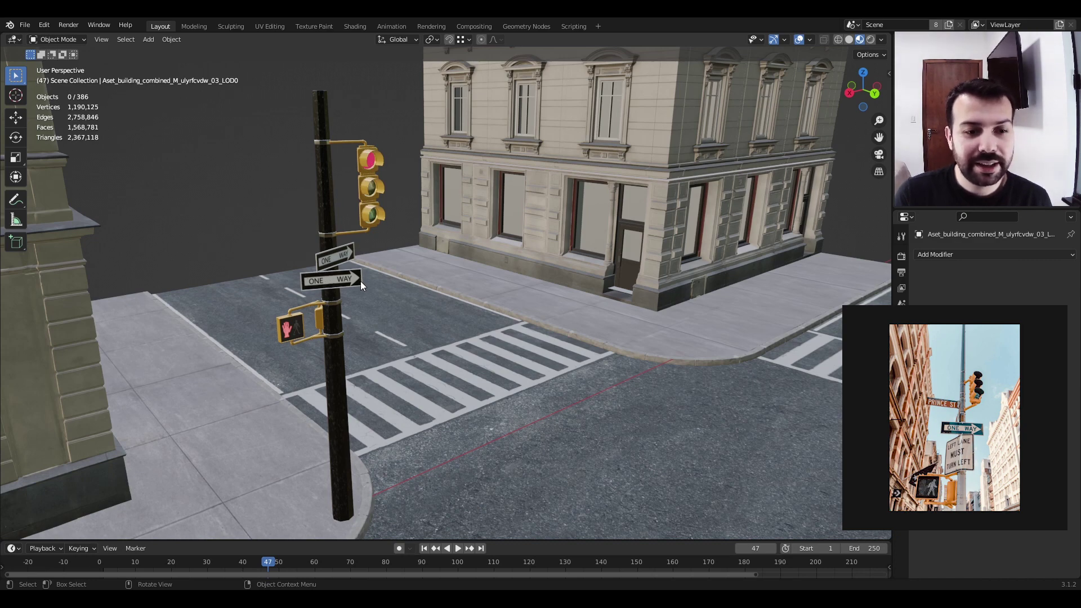
middle_drag(361, 282, 285, 239)
scroll(492, 287, down, 3)
scroll(579, 272, up, 3)
scroll(285, 240, down, 4)
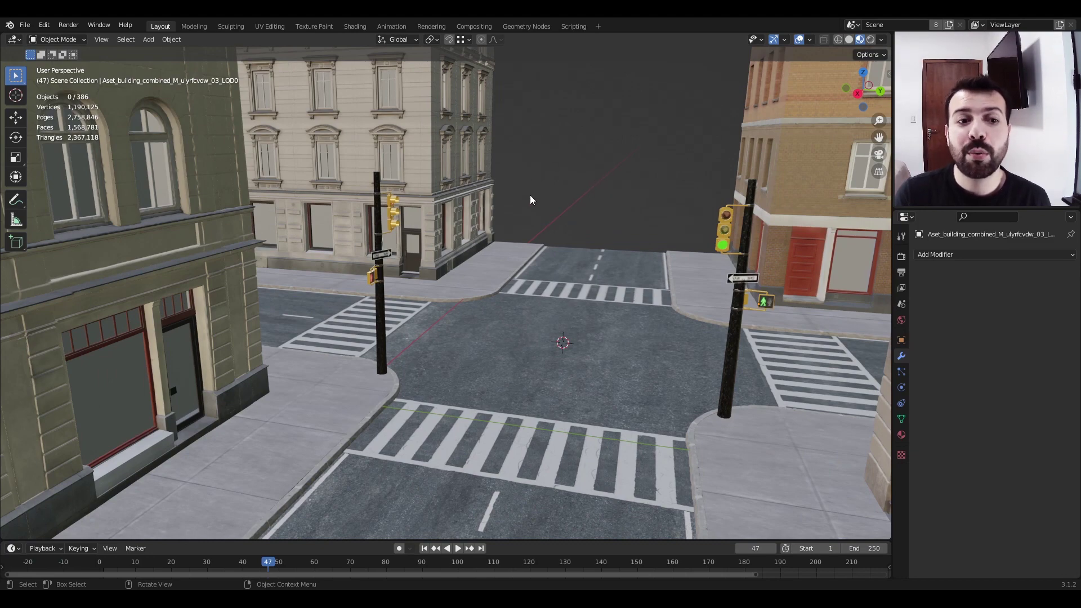
middle_drag(532, 194, 556, 195)
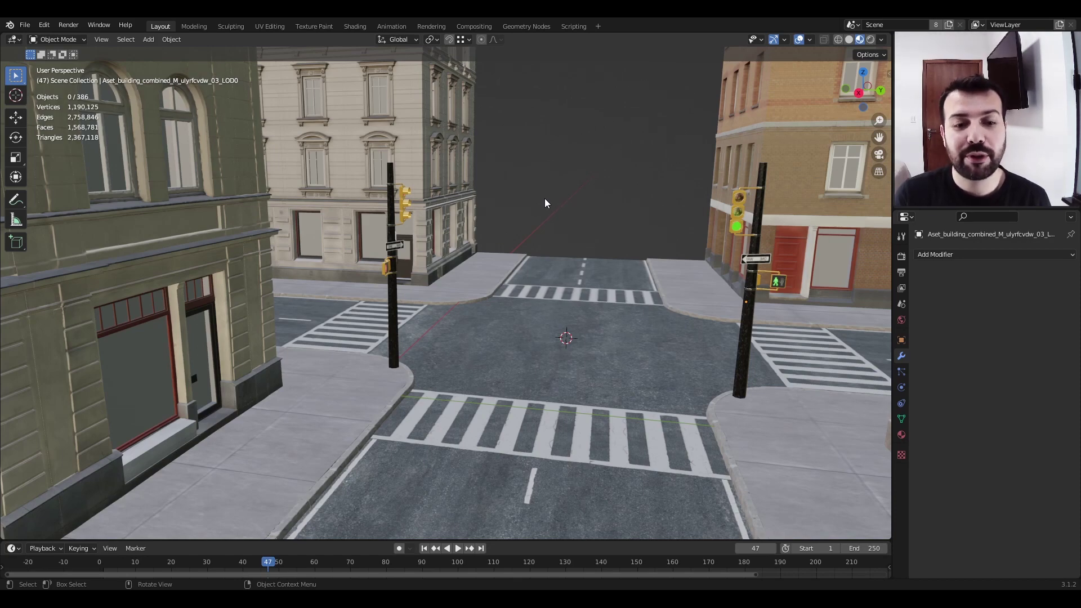
middle_drag(545, 200, 543, 197)
shift+middle_drag(608, 161, 635, 194)
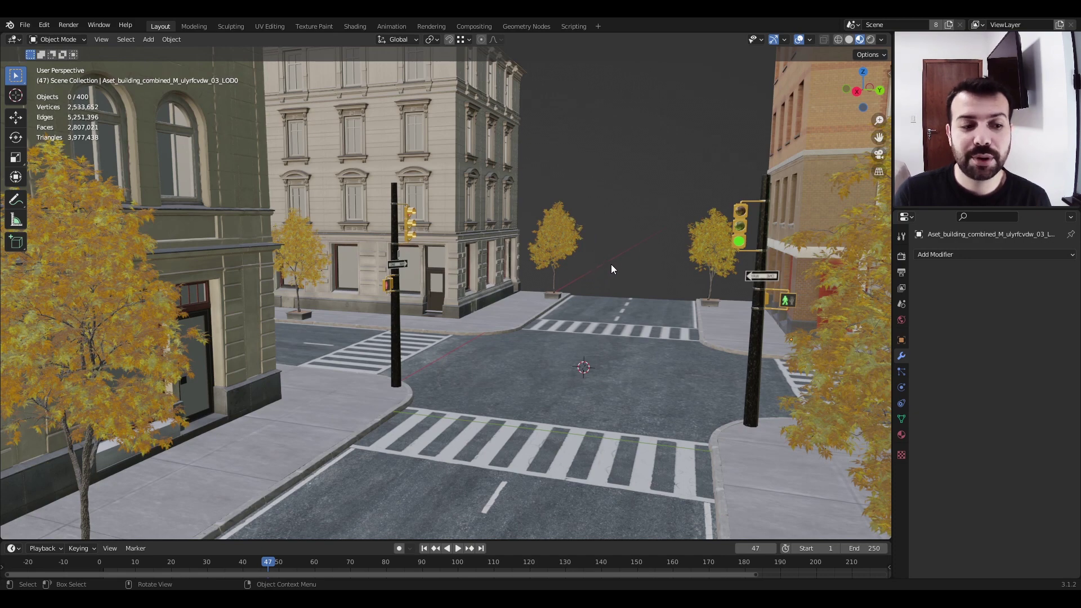
- Examine the yellow autumn trees placed along the sidewalks around the intersection
mouse_move(611, 267)
middle_down()
mouse_move(641, 266)
mouse_move(598, 267)
middle_up()
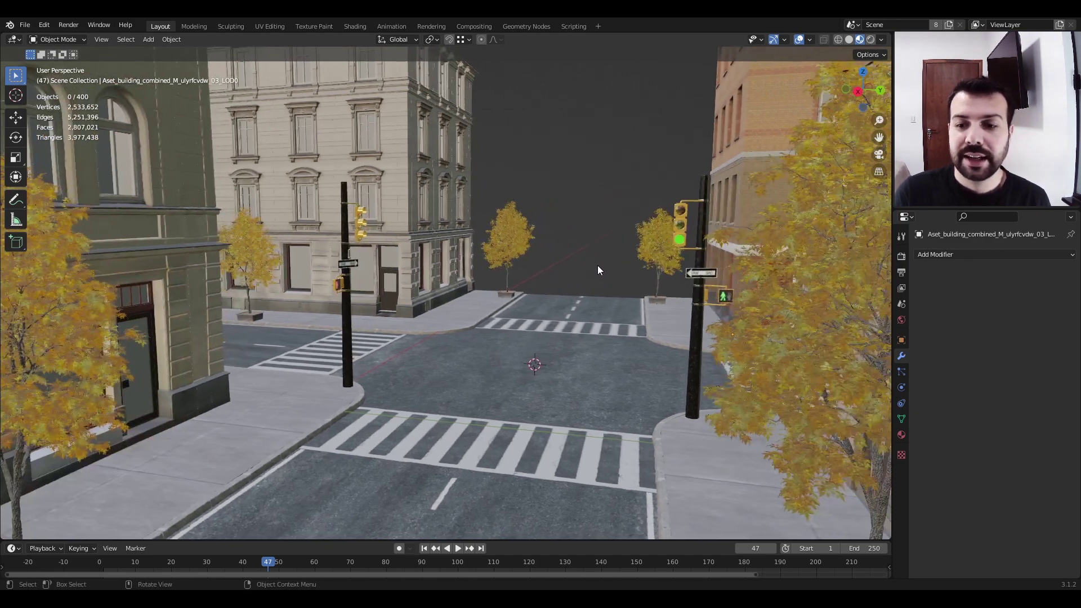
scroll(752, 282, up, 3)
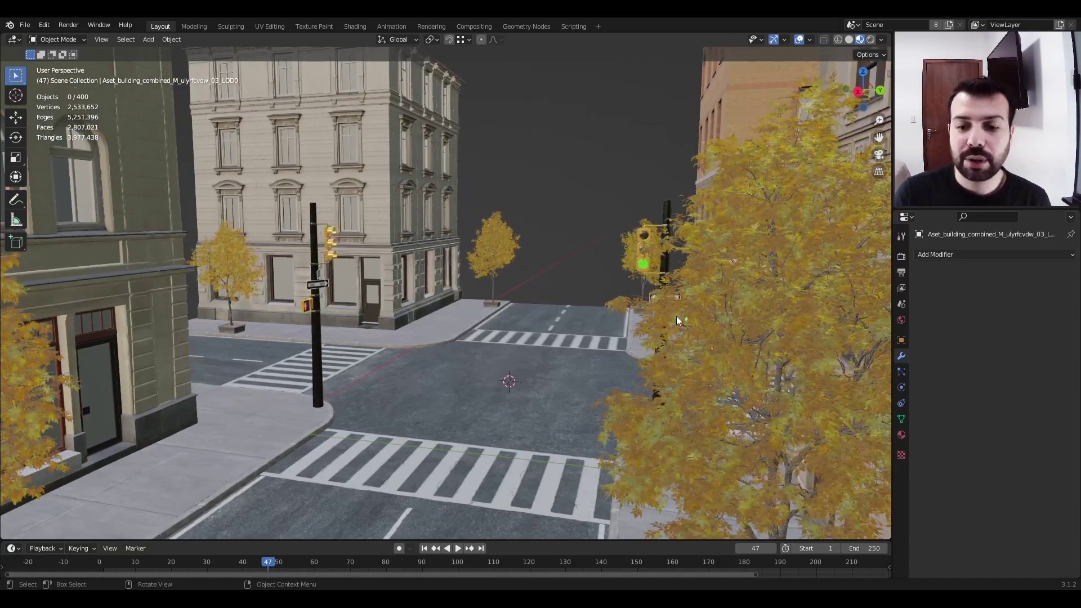
middle_drag(670, 289, 611, 264)
scroll(611, 266, up, 3)
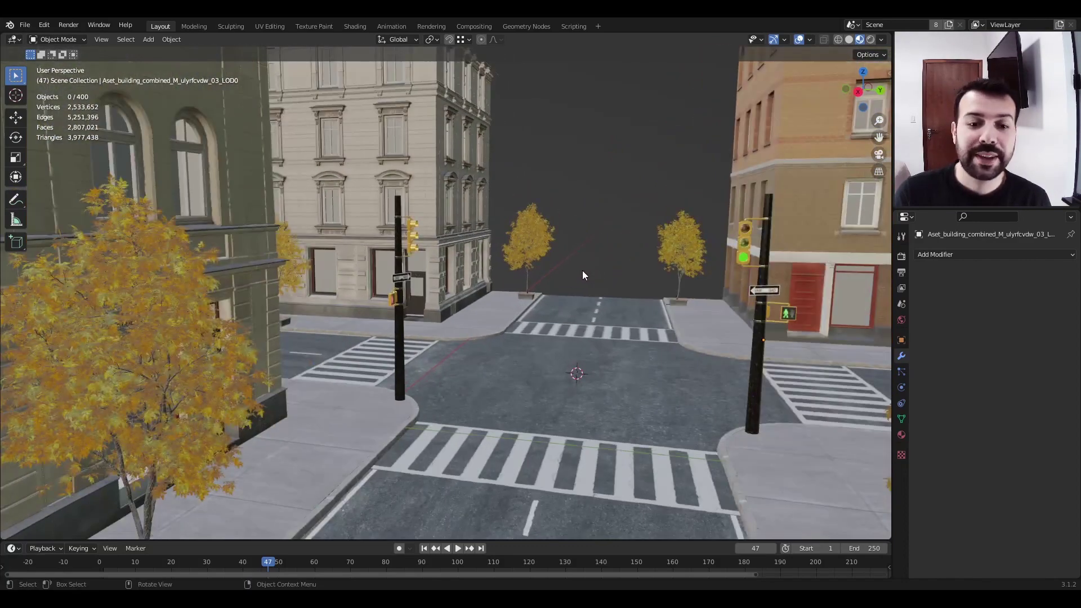
scroll(582, 270, down, 3)
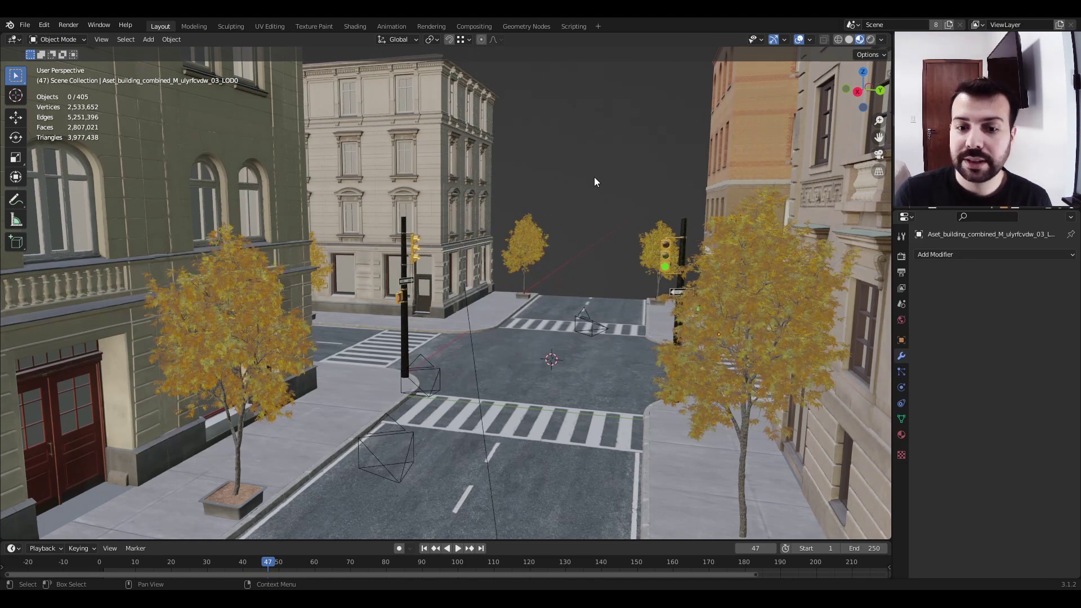
- View the street scene through the 04_GERAL camera
key(ctrl+KP_0)
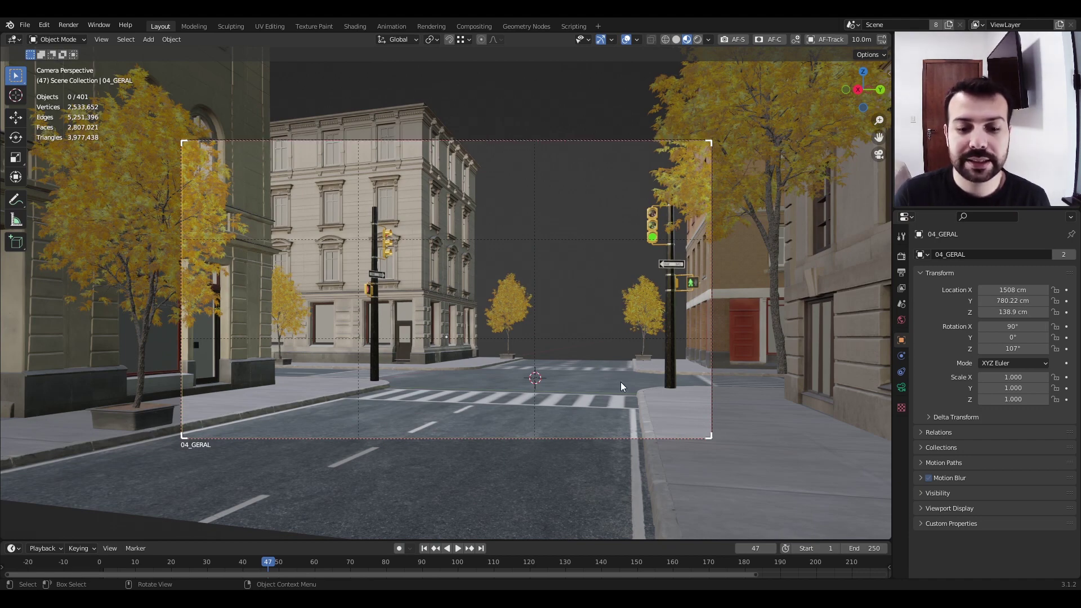
click(1052, 152)
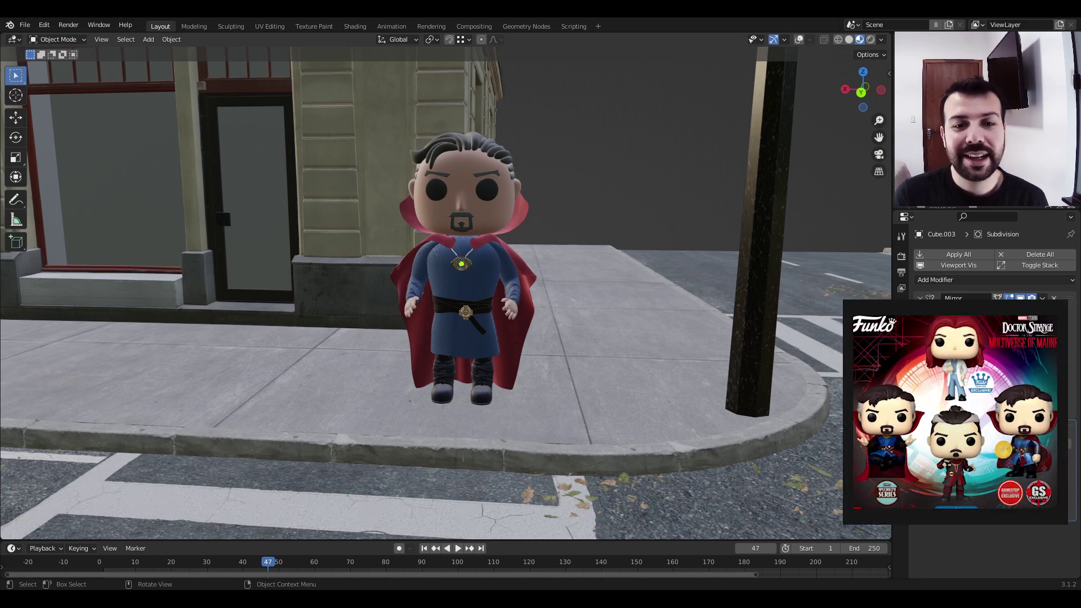
- Examine the Doctor Strange Funko-style figure on the sidewalk from the front, side and above
middle_drag(529, 235, 523, 273)
scroll(482, 253, up, 3)
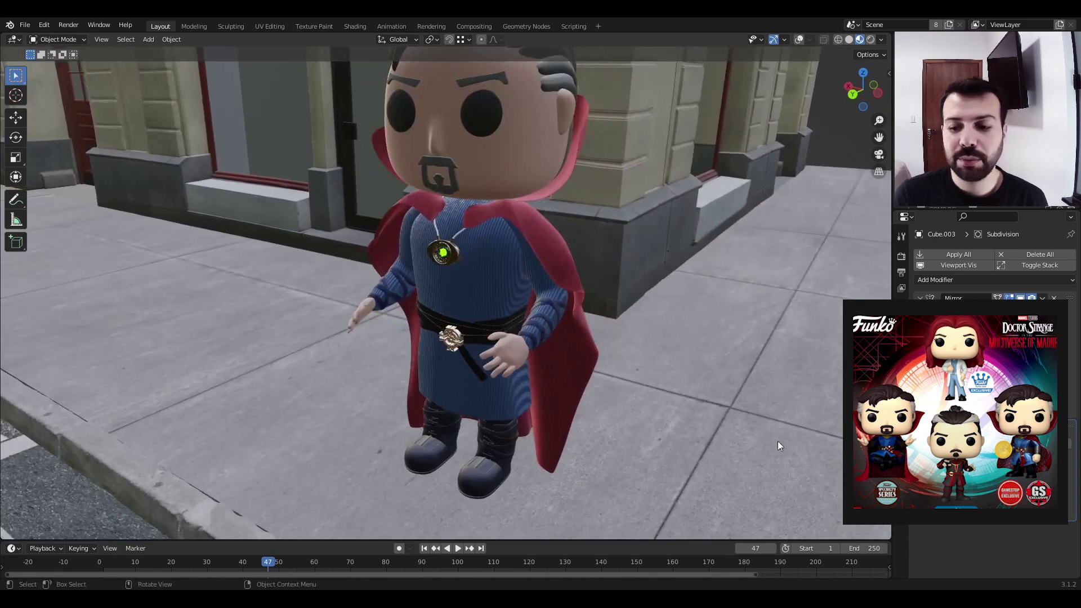
middle_drag(576, 301, 585, 237)
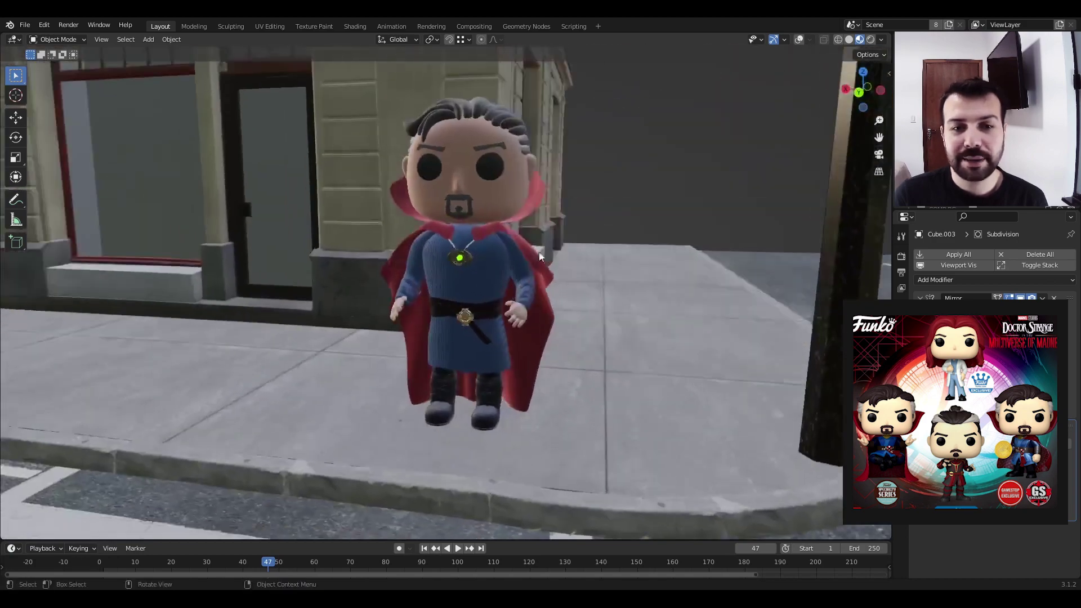
middle_drag(558, 190, 407, 233)
scroll(451, 237, up, 3)
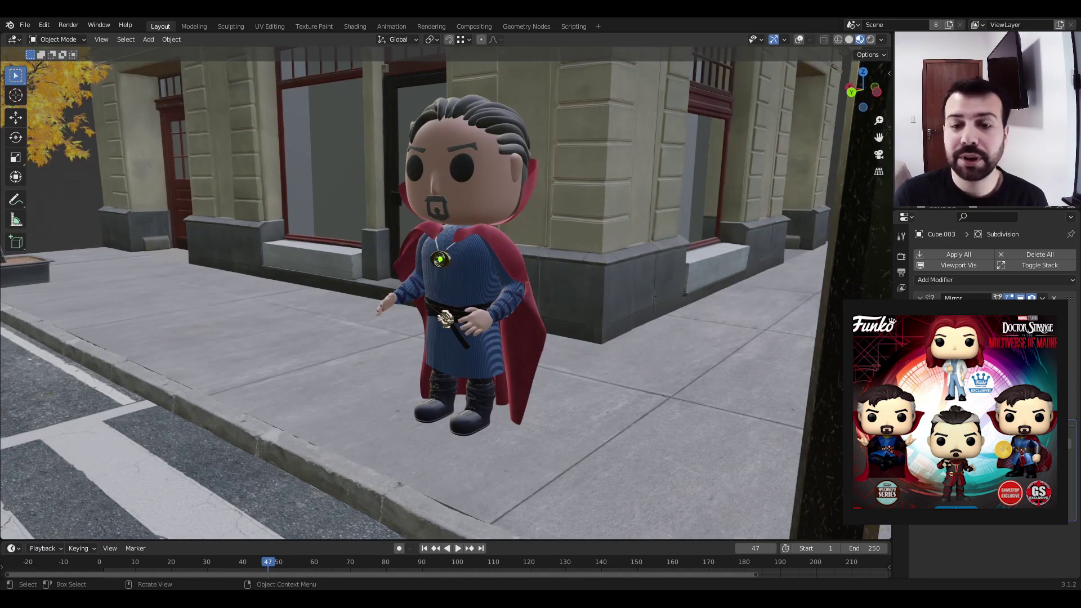
scroll(470, 310, down, 2)
middle_drag(470, 309, 530, 302)
scroll(505, 286, up, 3)
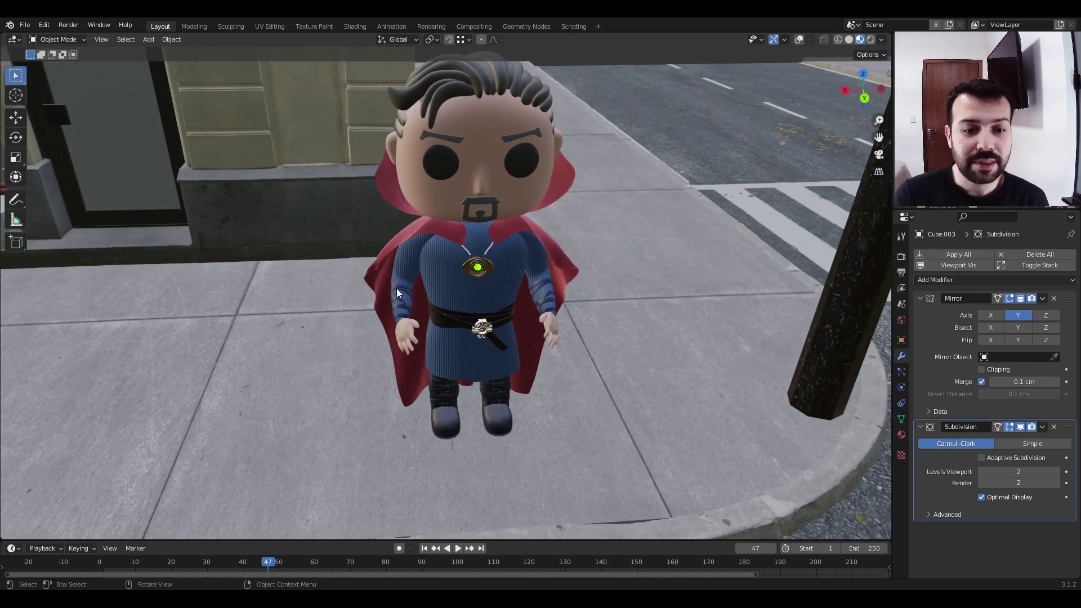
- Inspect the figure's costume up close, including the amulet, ribbed tunic, belt buckle and wrapped forearms
middle_drag(404, 305, 433, 268)
scroll(462, 258, up, 3)
scroll(489, 235, up, 3)
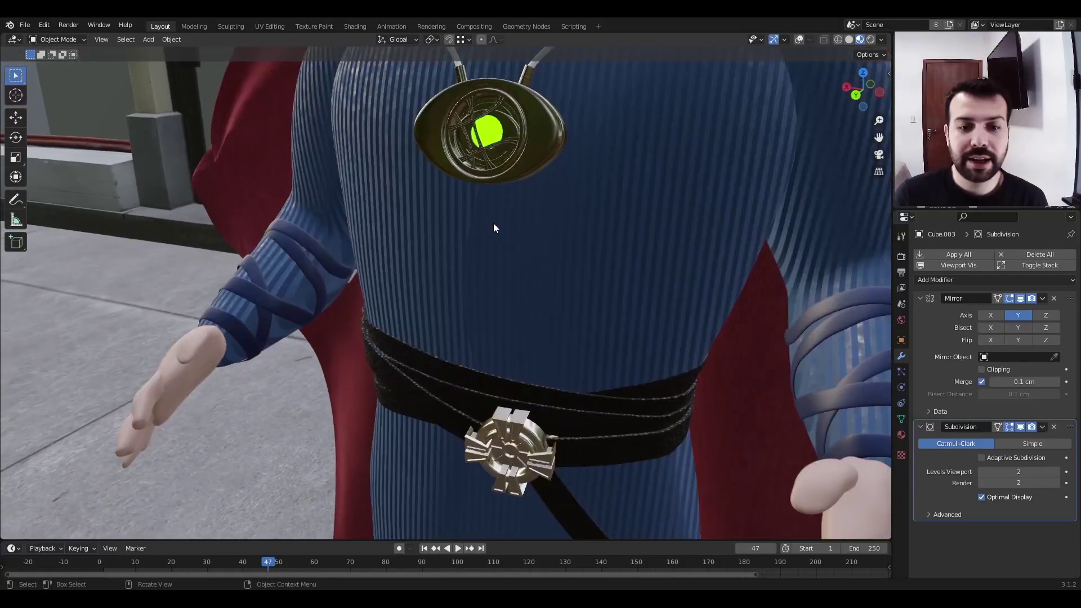
middle_drag(493, 223, 452, 157)
scroll(546, 236, down, 2)
scroll(518, 239, down, 4)
scroll(559, 239, down, 4)
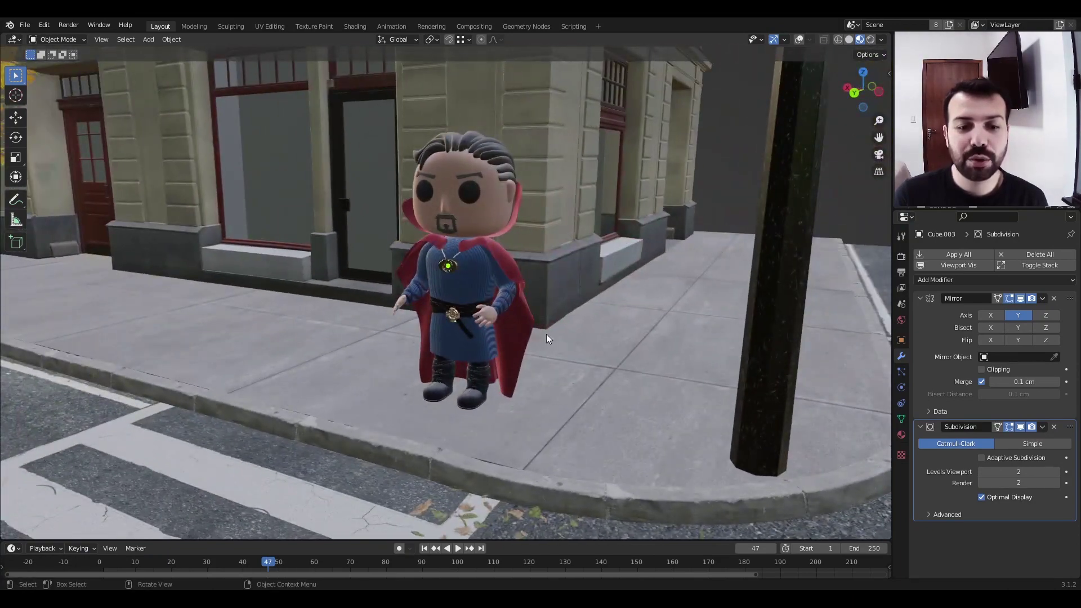
- Check the Doctor Strange figure's placement on the street corner beside the traffic light pole and crosswalk
middle_drag(374, 280, 232, 316)
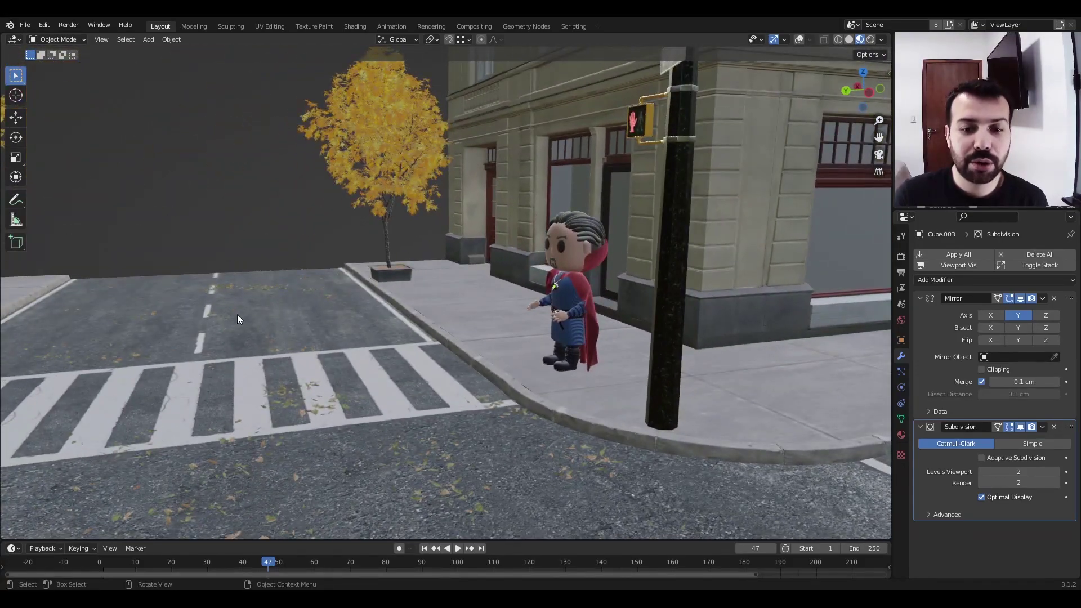
middle_drag(393, 314, 562, 358)
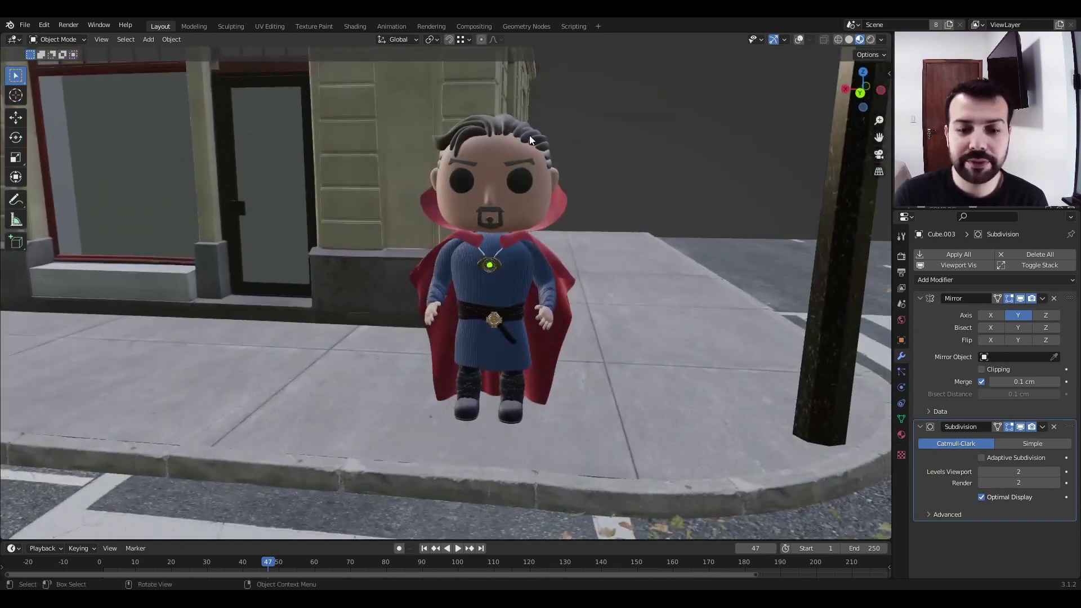
middle_drag(395, 315, 568, 294)
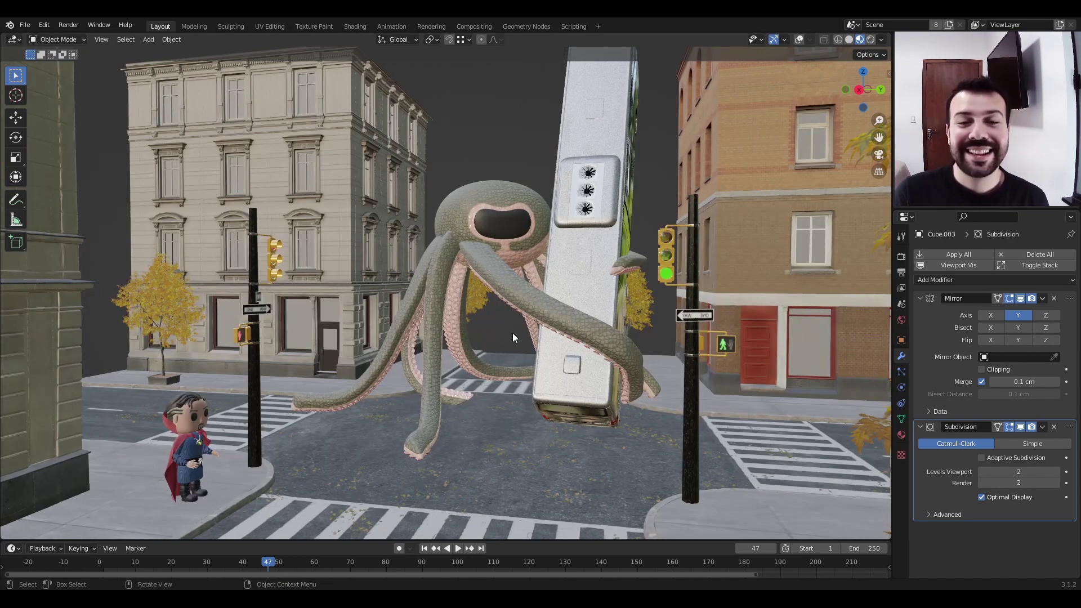
- Approach the octopus monster holding the bus in walk navigation and examine its scaly tentacles up close
key(shift+grave)
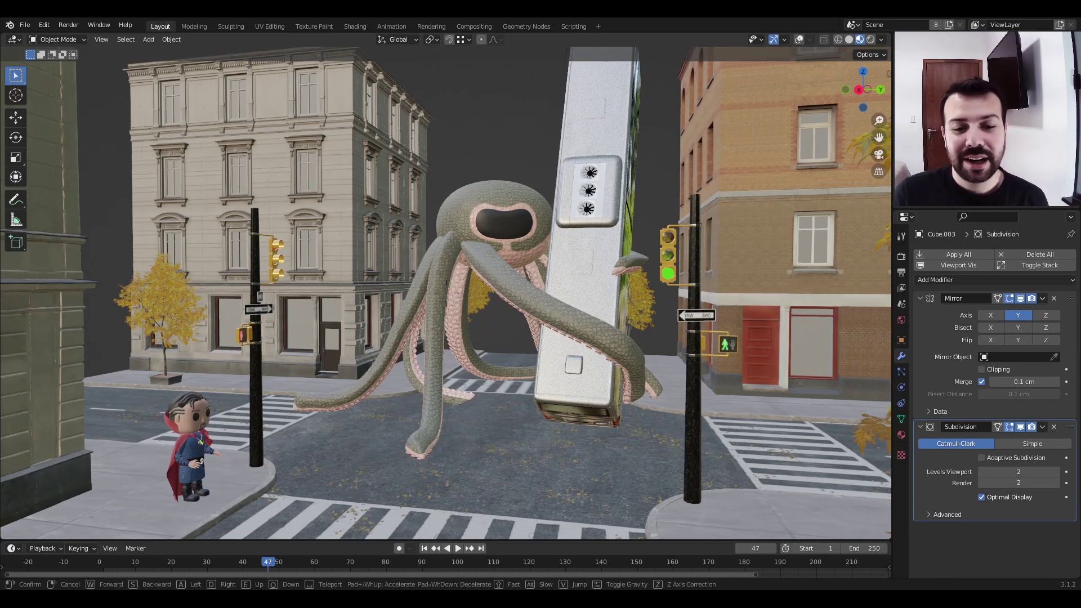
key(w)
click(446, 292)
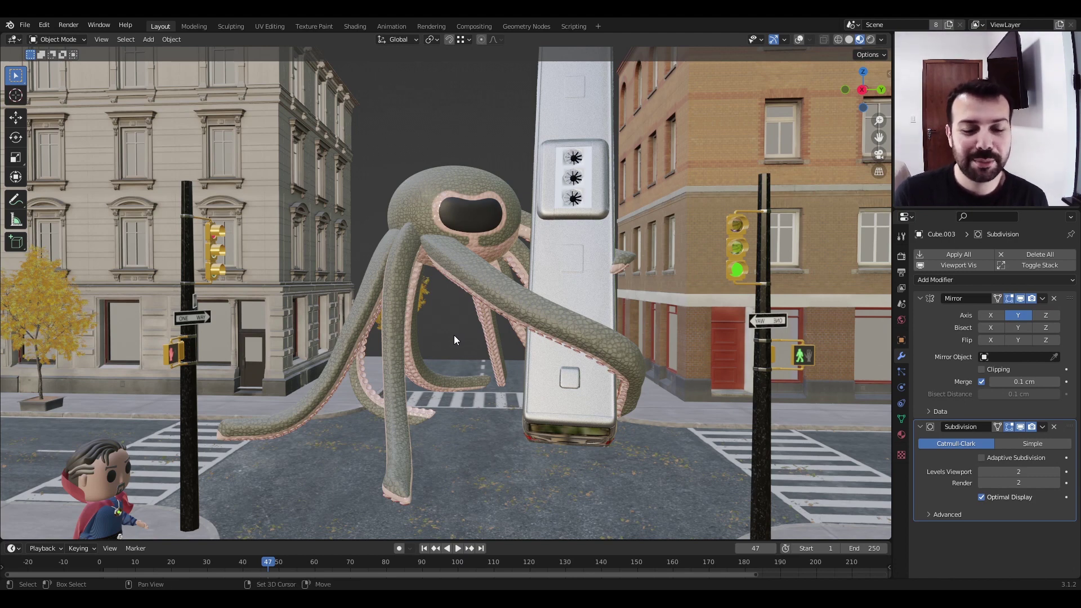
key(shift+grave)
key(w)
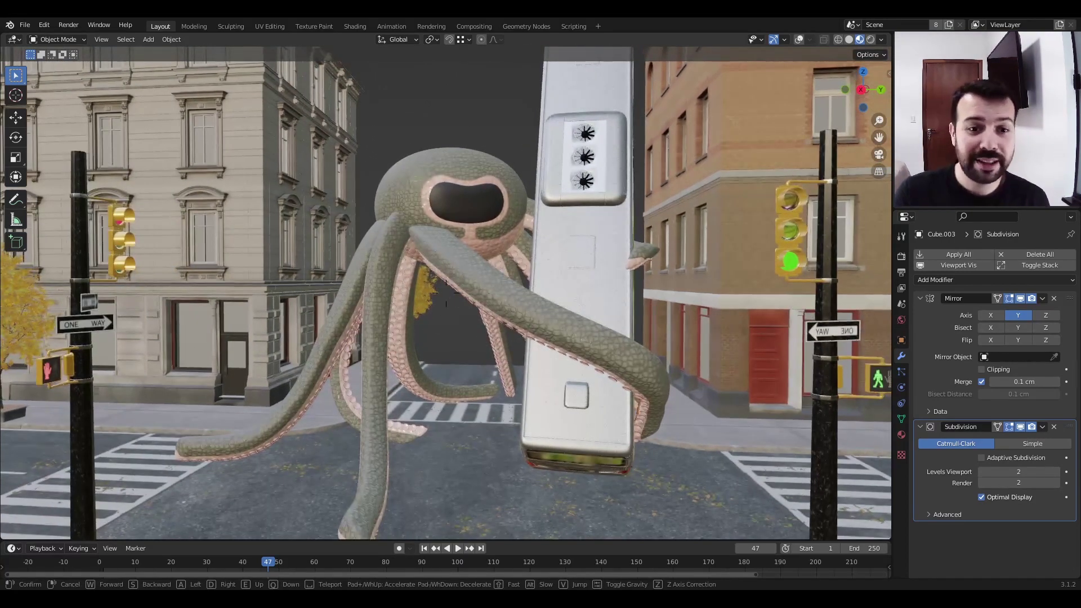
key(w)
key(w)
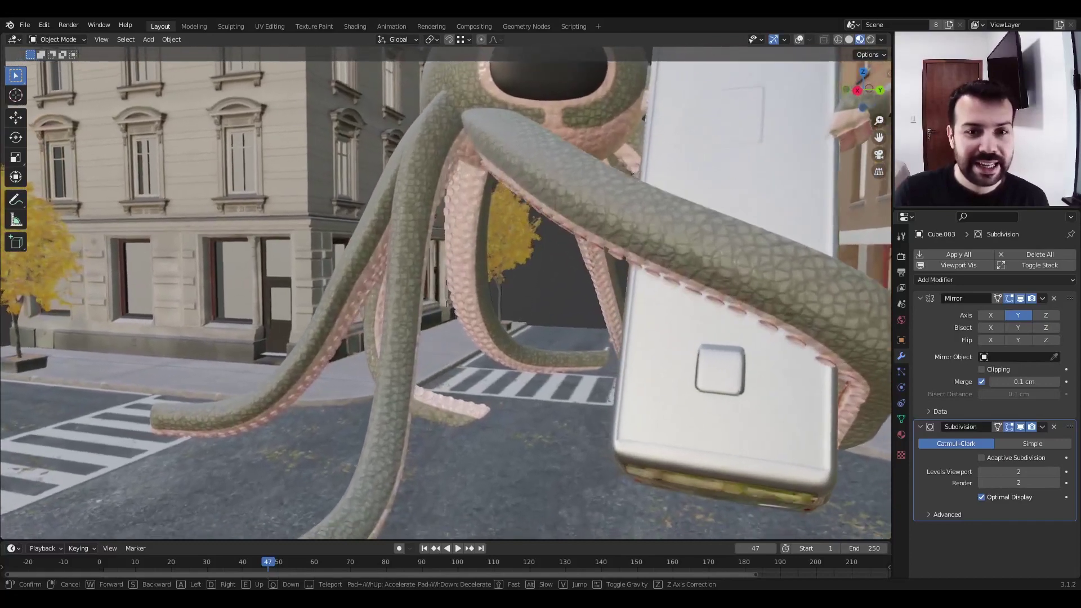
key(w)
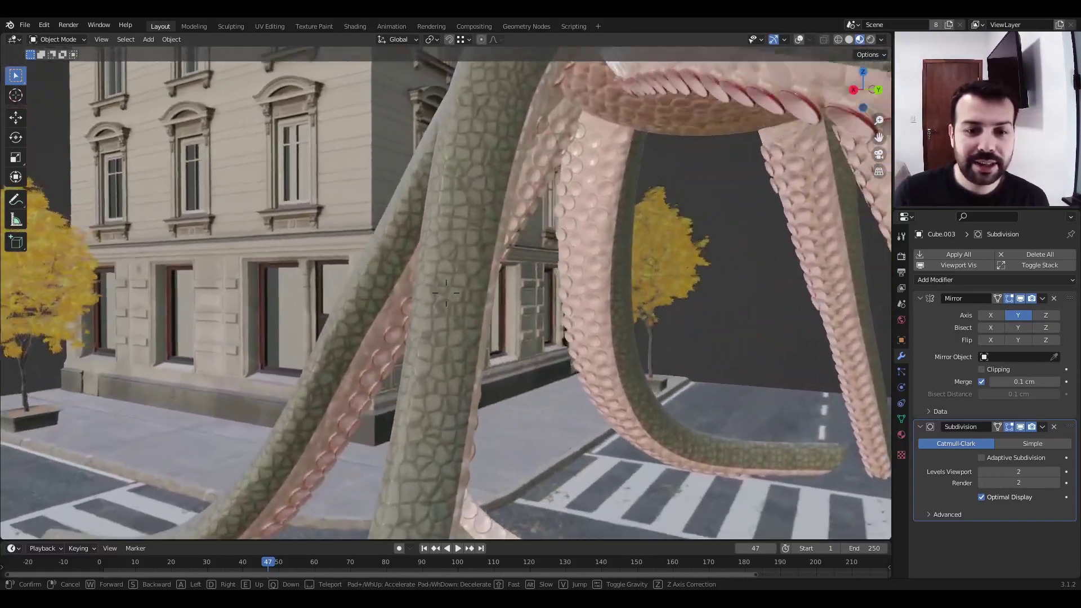
click(446, 293)
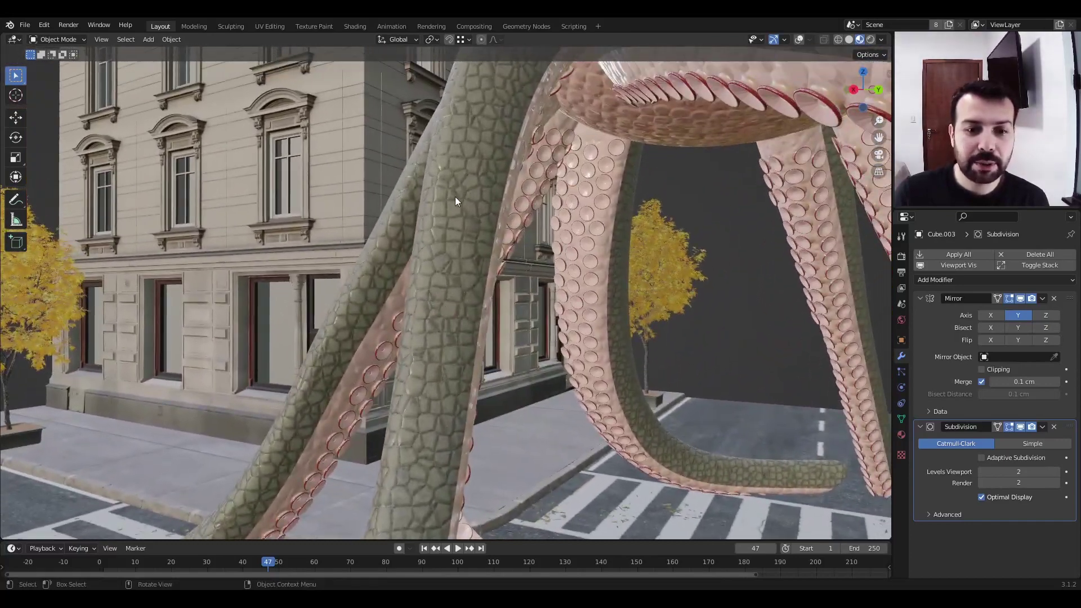
- Walk back from the tentacles to inspect the monster's head, eye and sucker rows
key(shift+grave)
key(s)
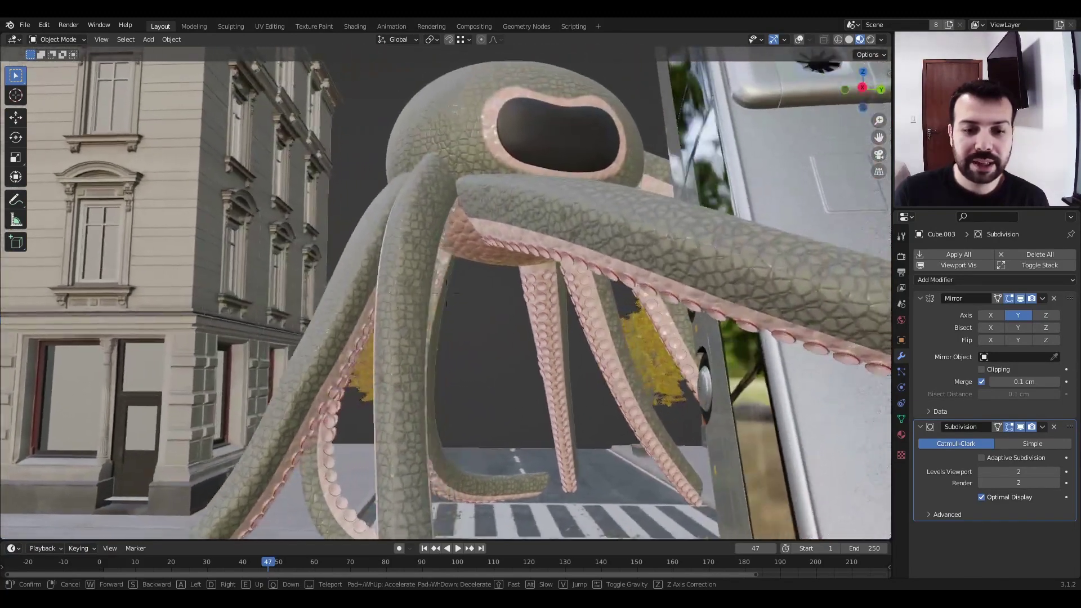
click(446, 293)
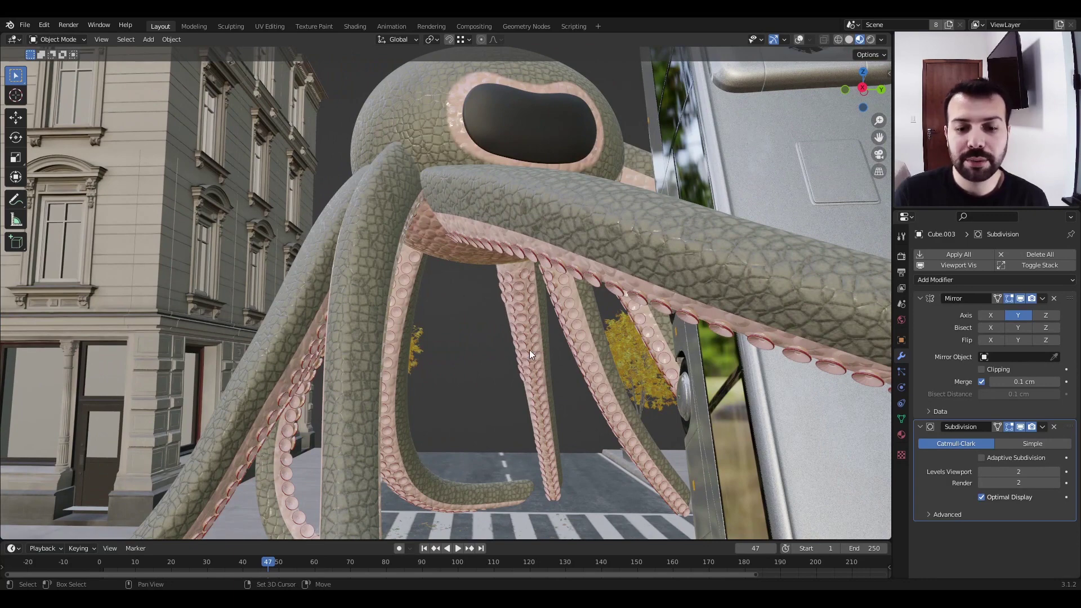
- Walk back from the octopus monster to review it together with the bus, the Doctor Strange figure and the intersection
key(shift+grave)
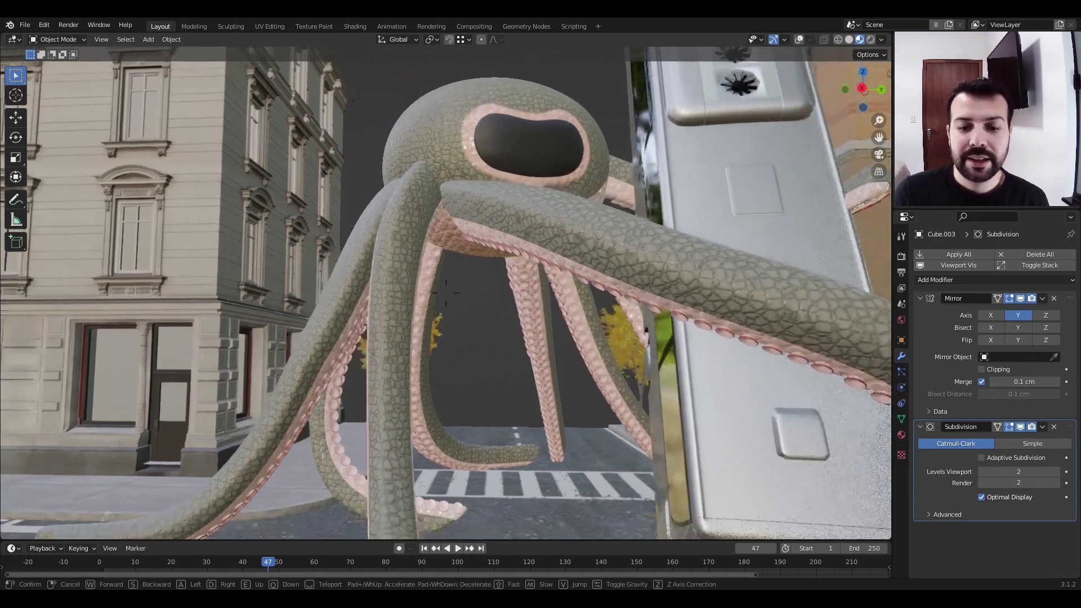
click(446, 293)
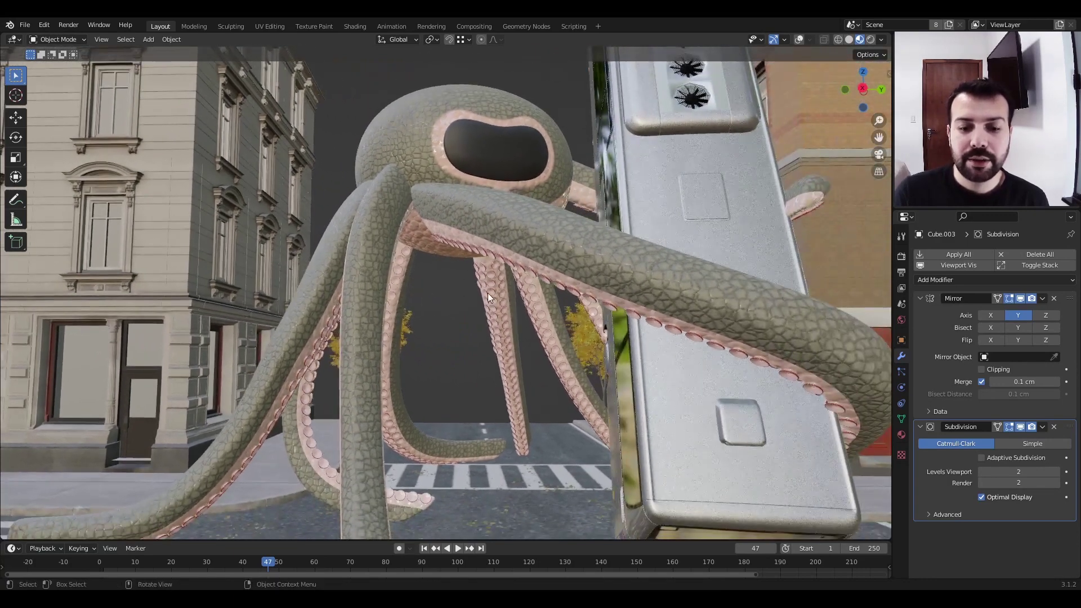
click(481, 256)
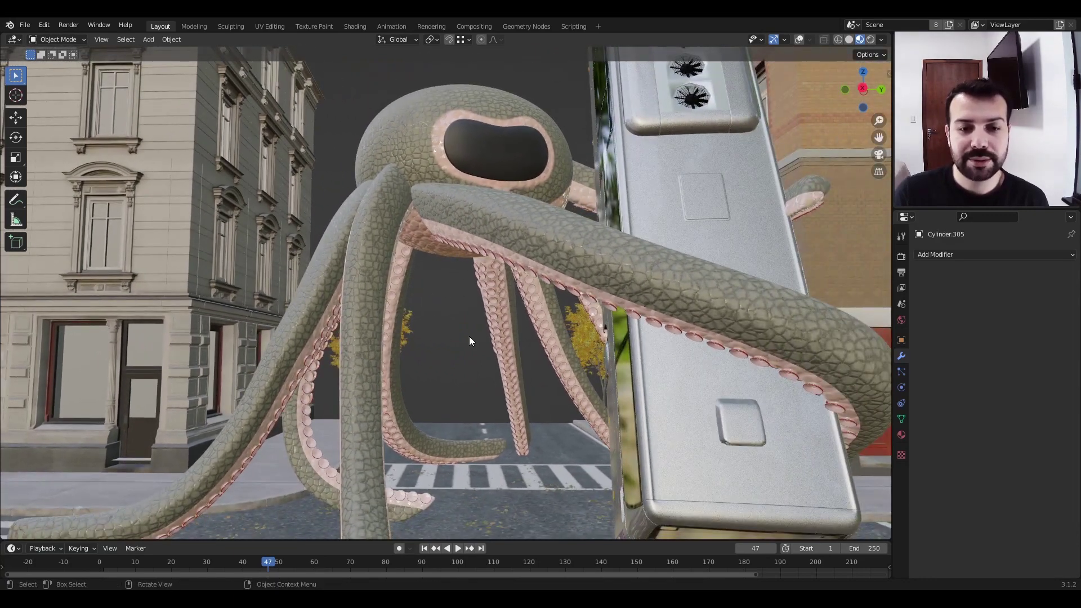
key(shift+grave)
key(s)
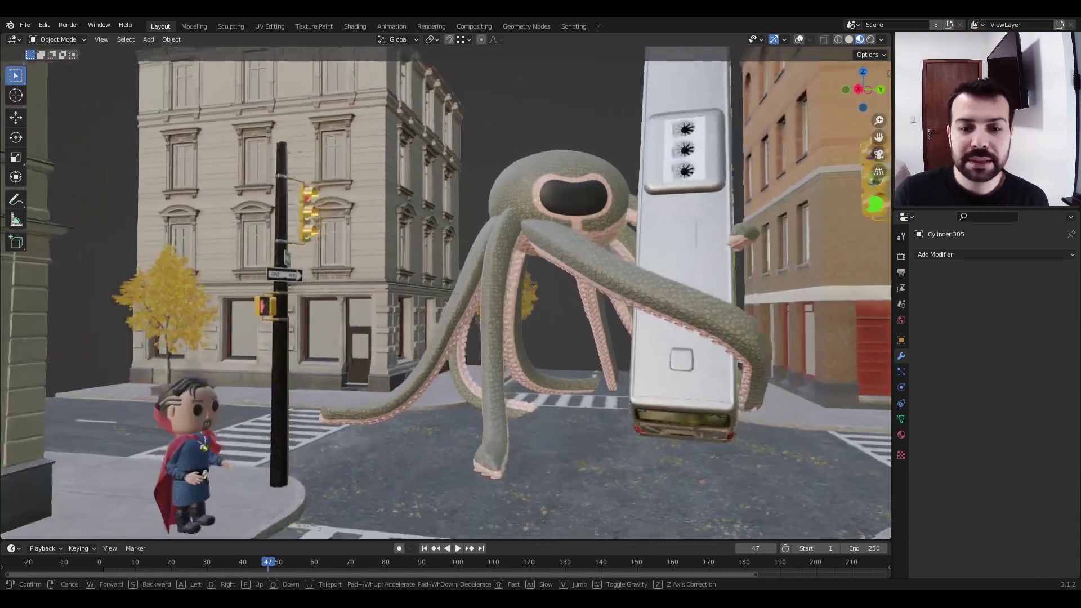
click(454, 292)
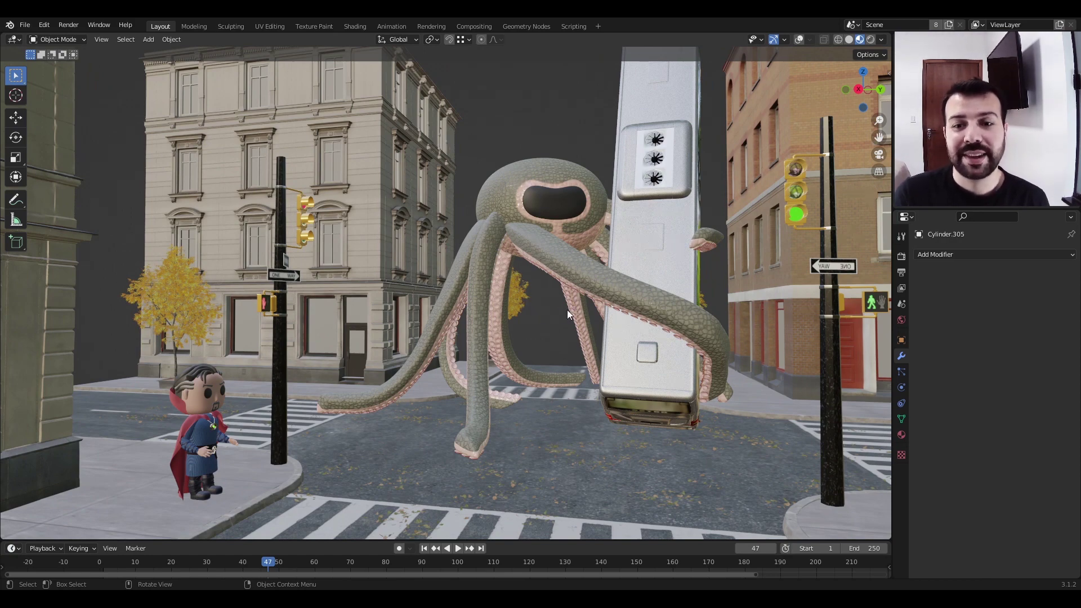
- Approach the monster in walk navigation and examine from a low angle how its tentacle wraps around the bus
key(shift+grave)
key(w)
key(w)
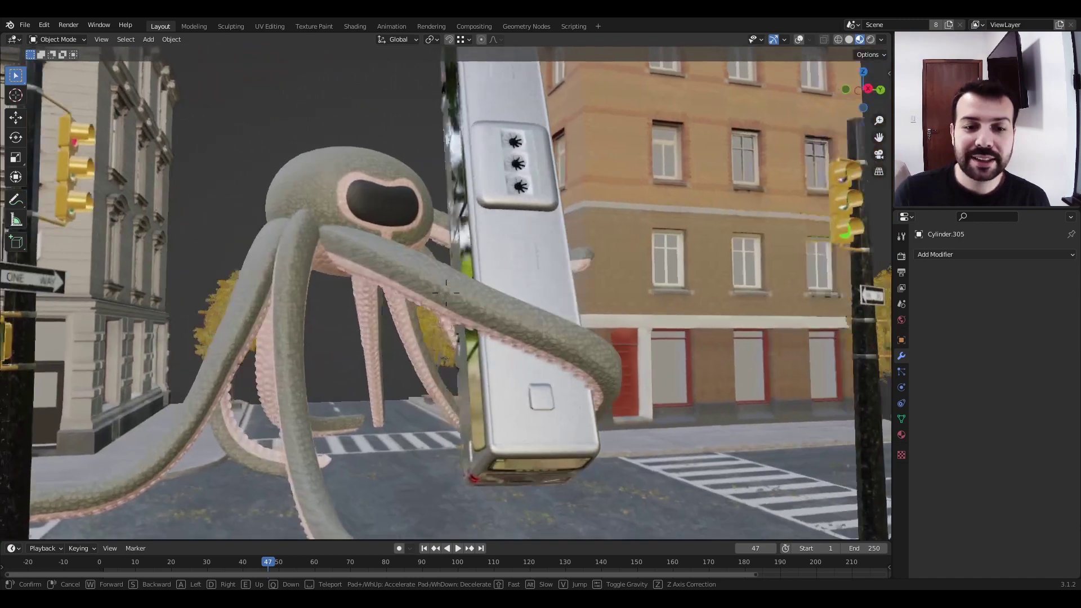
key(a)
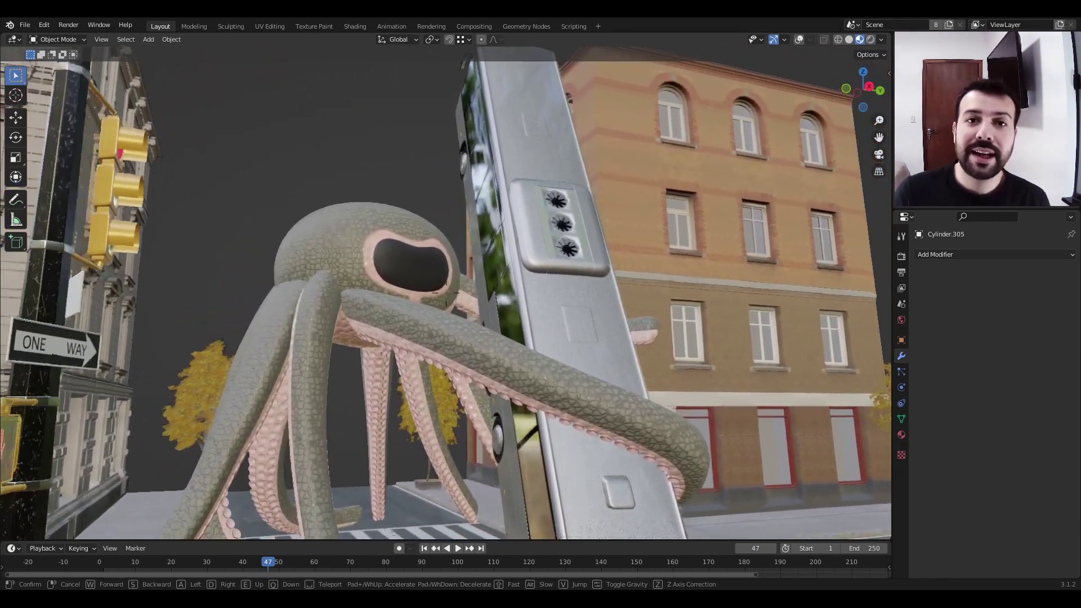
click(448, 293)
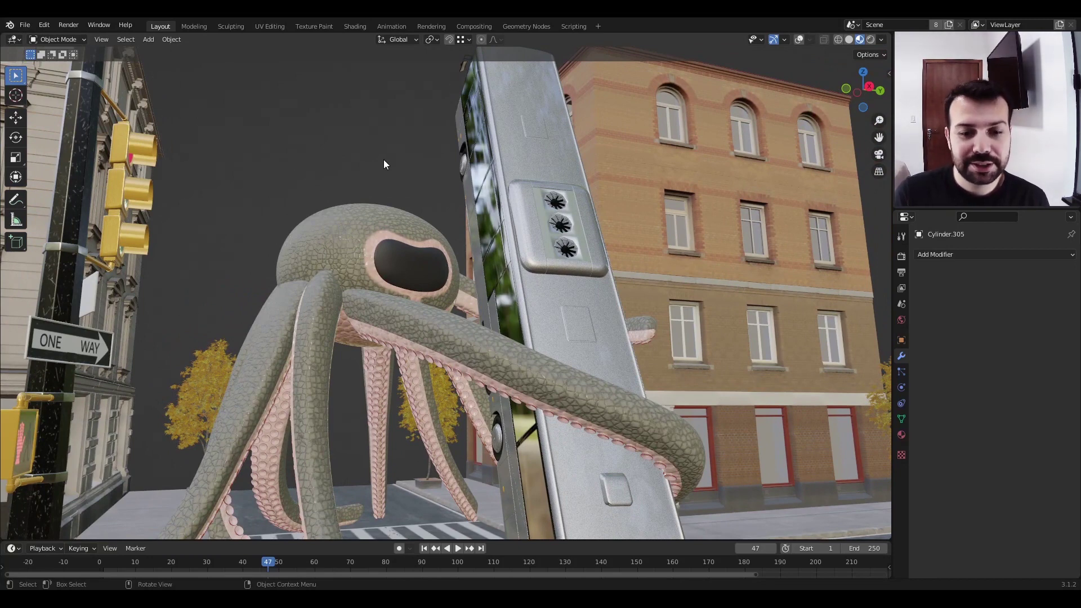
- Walk back down the street to review the whole intersection with the figure, monster, raised bus, traffic lights and trees
key(shift+grave)
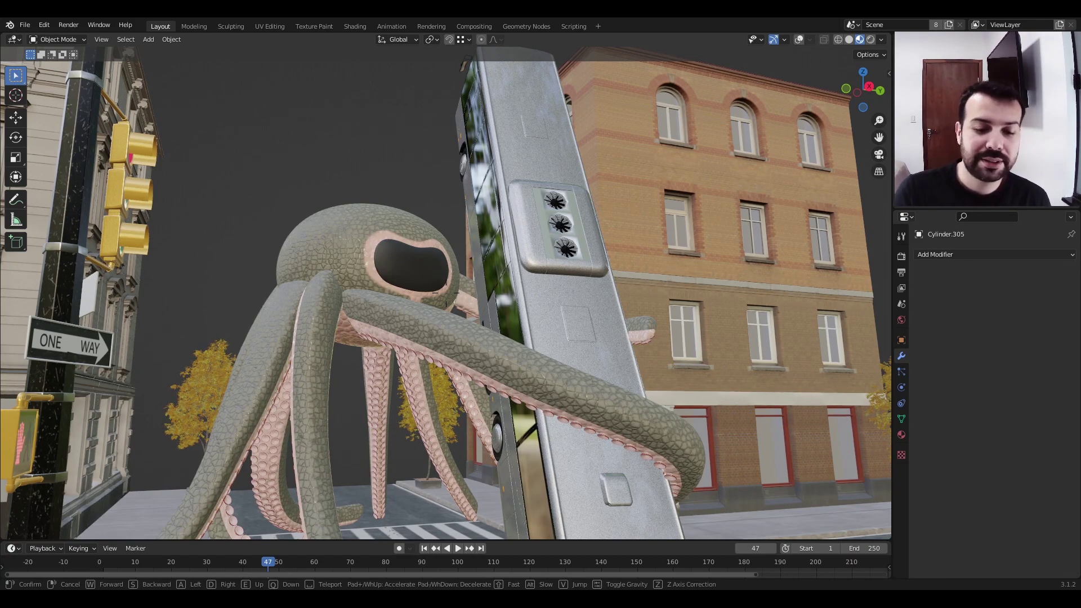
key(w)
key(s)
key(d)
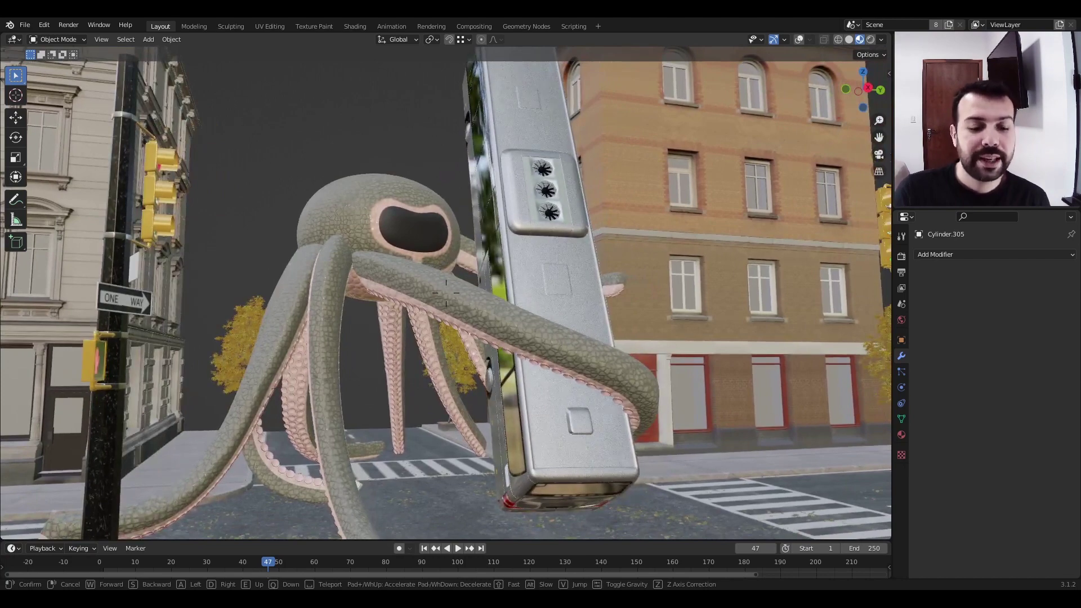
click(446, 293)
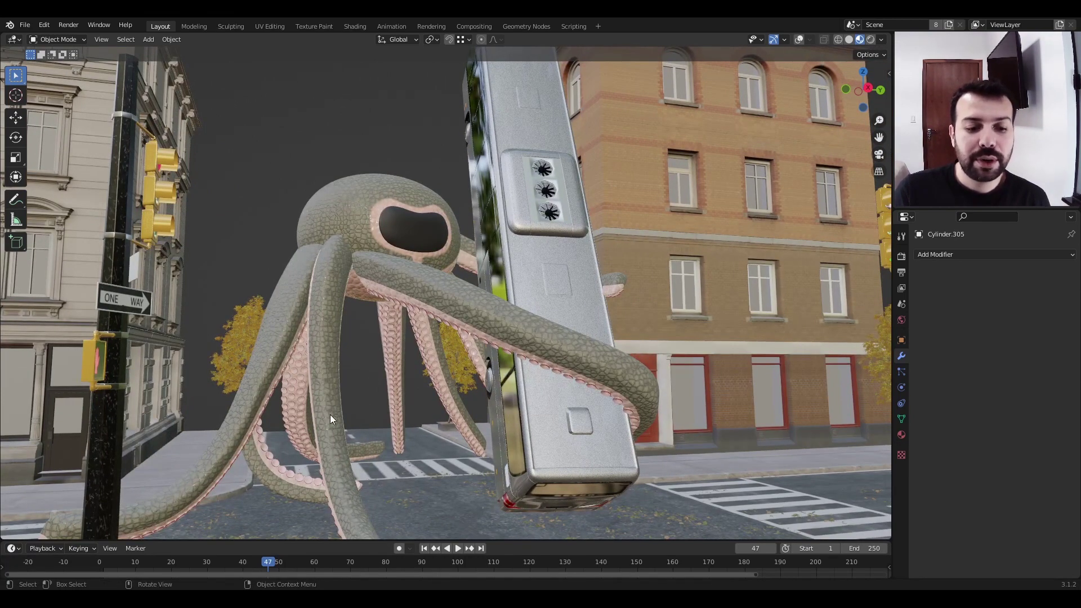
key(shift+grave)
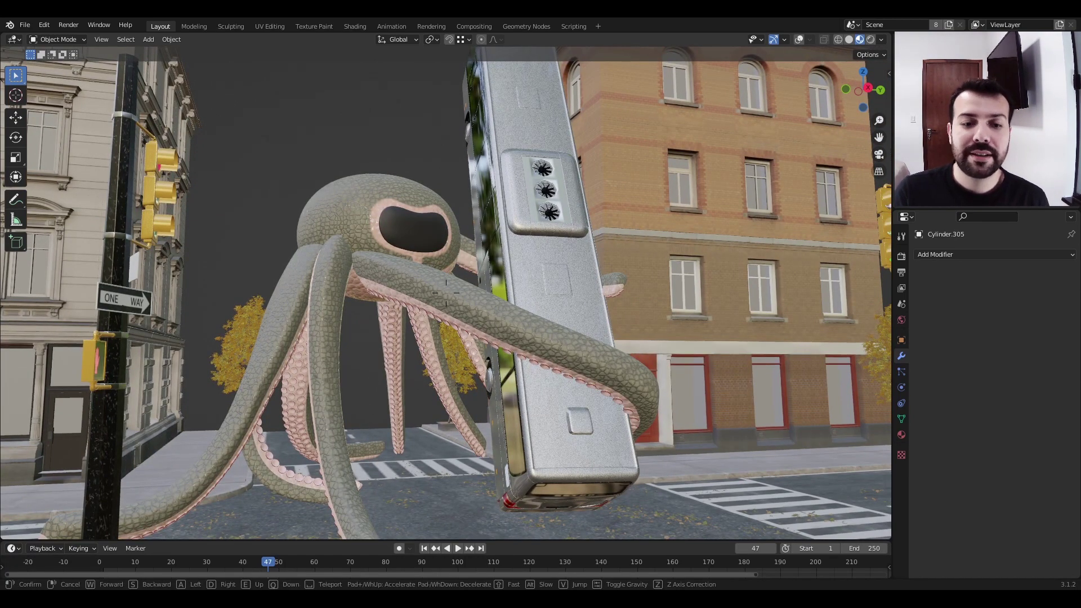
key(s)
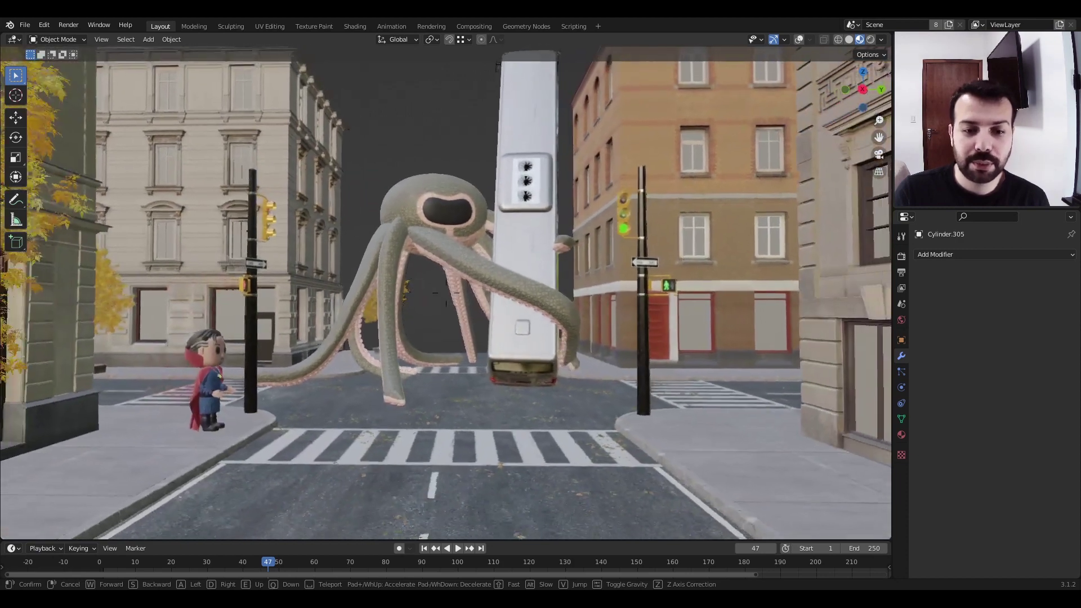
click(446, 293)
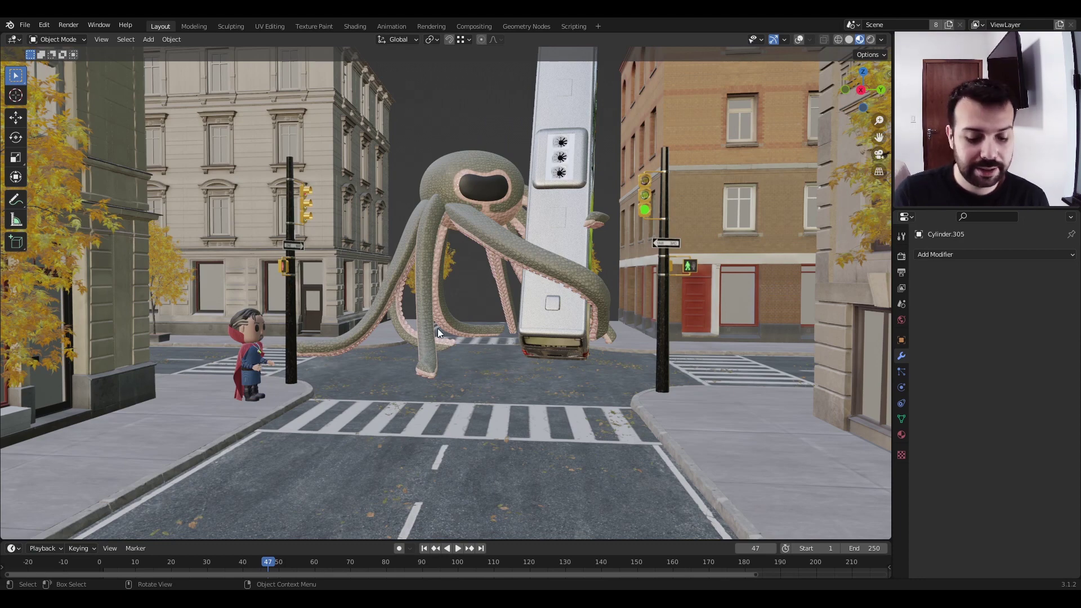
- View the scene through the 04_GERAL camera and switch the viewport to rendered shading
key(KP_0)
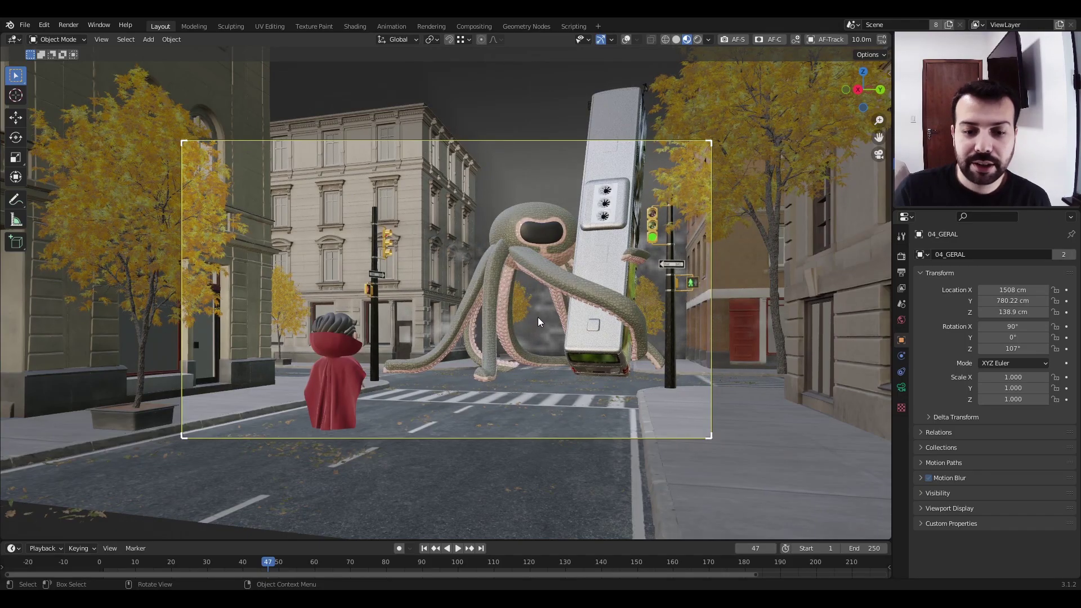
click(538, 316)
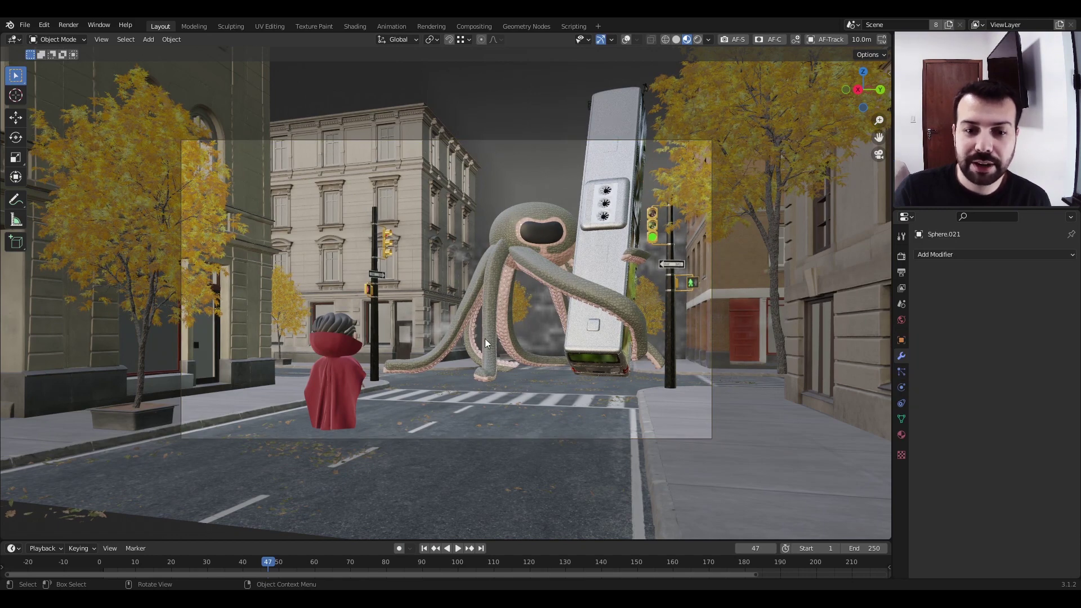
click(449, 202)
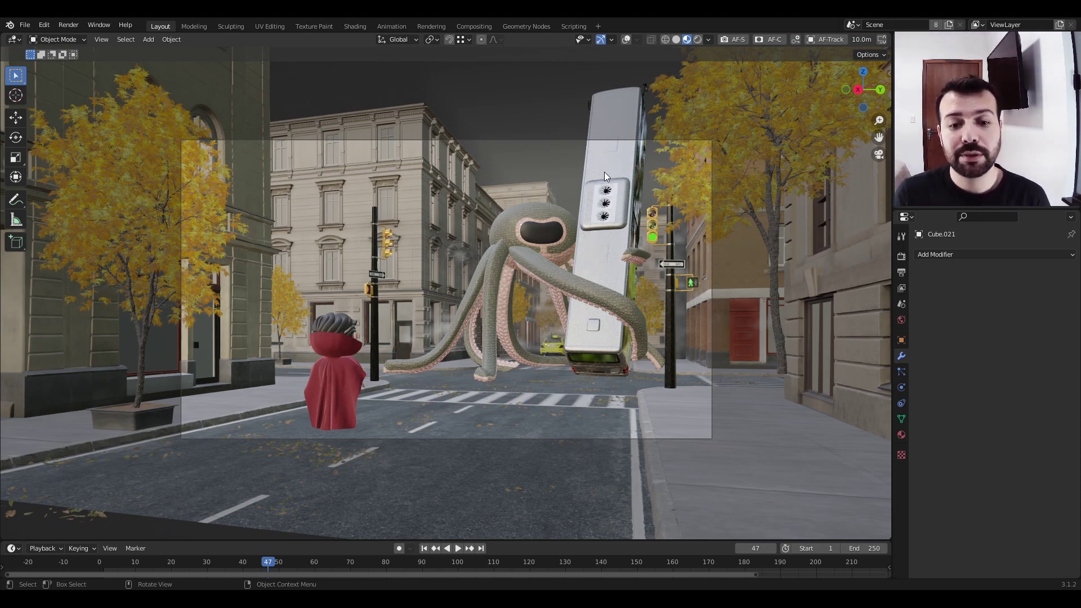
click(698, 39)
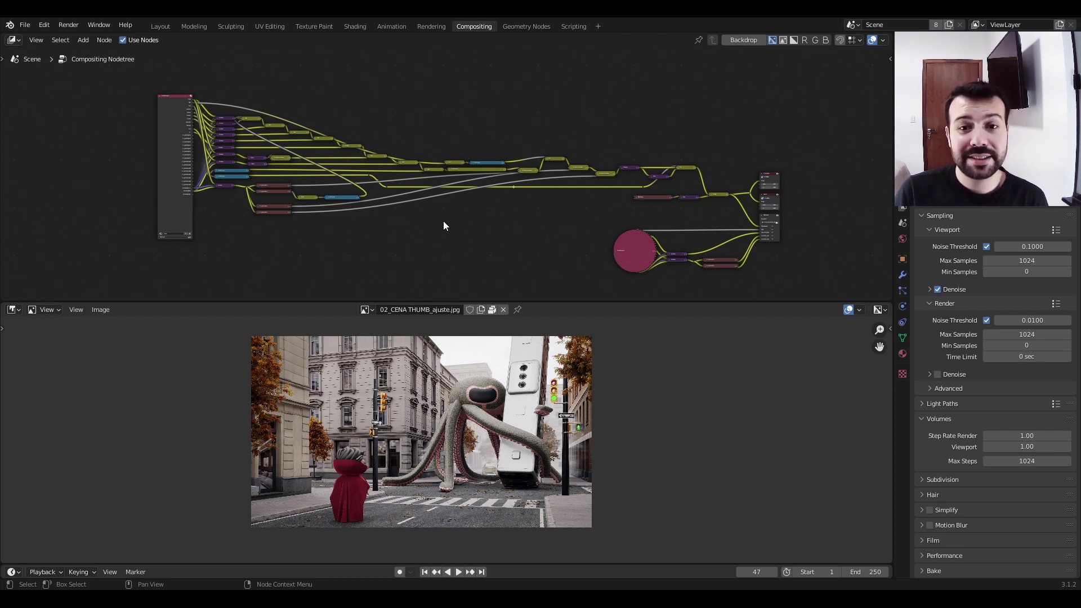
- Survey the compositing node tree and examine the render layer passes feeding the denoise nodes
middle_drag(427, 221, 416, 220)
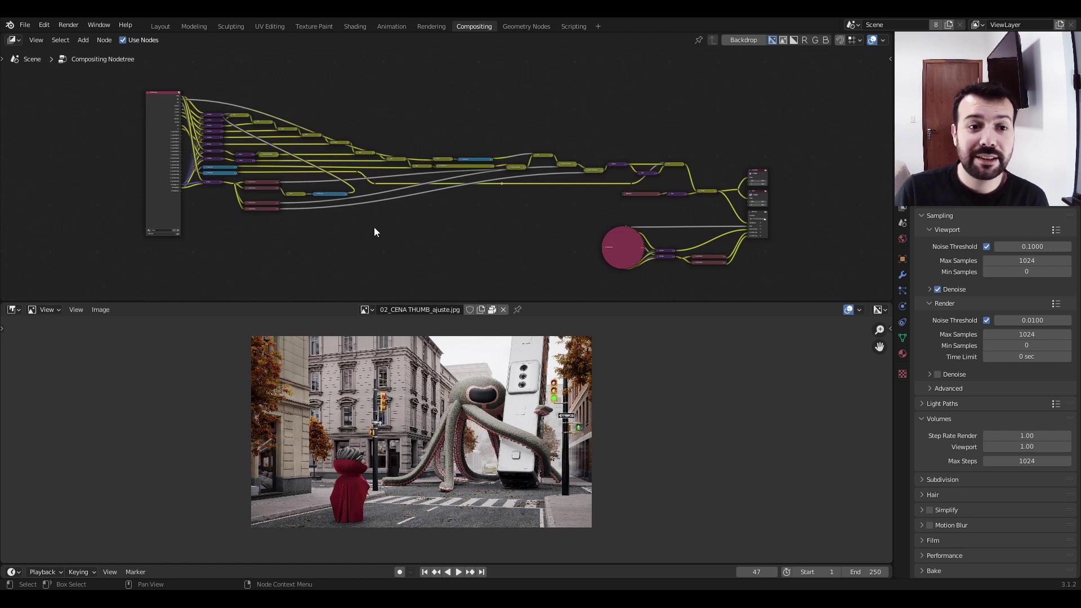
scroll(369, 228, up, 1)
middle_drag(335, 233, 331, 237)
middle_drag(459, 250, 466, 241)
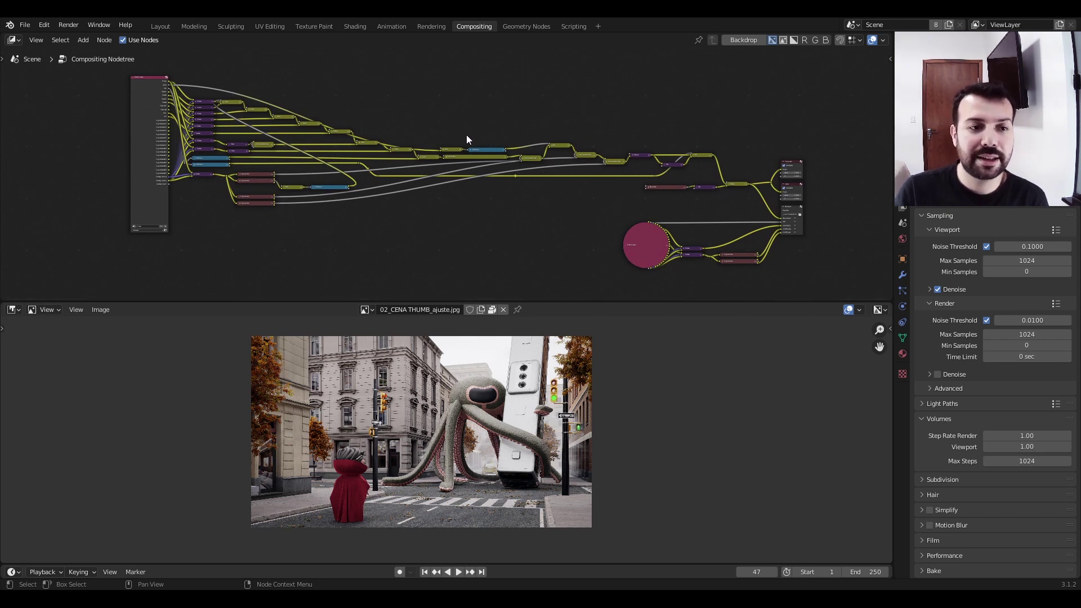
scroll(401, 160, up, 4)
middle_drag(400, 160, 567, 184)
scroll(498, 196, up, 4)
scroll(305, 165, down, 2)
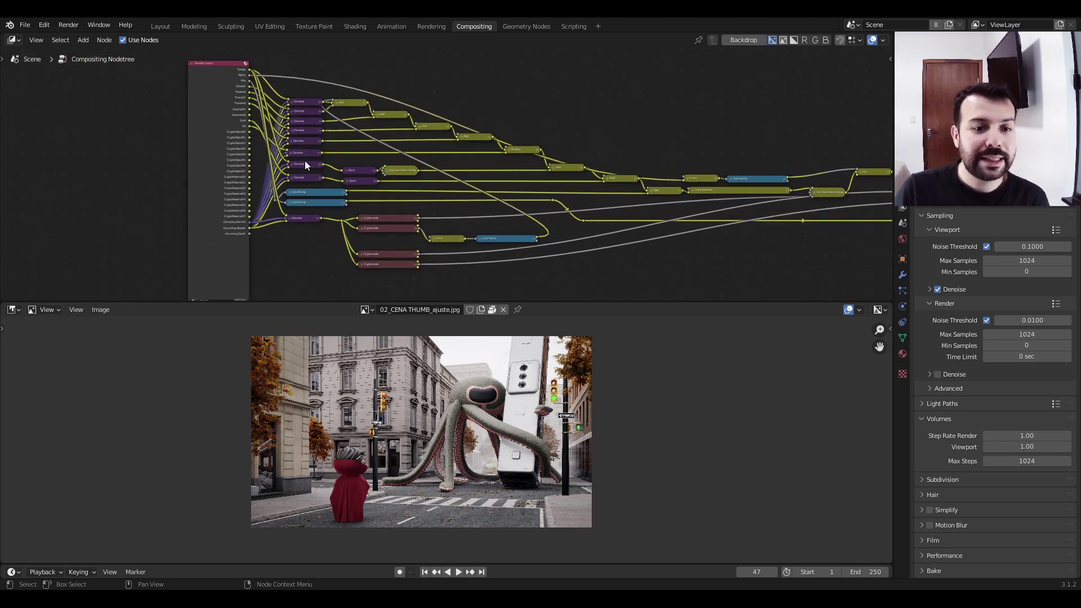
- Follow the compositing chain from the denoise and Cryptomatte nodes through the mix and color adjustment nodes
middle_drag(634, 146, 528, 125)
middle_drag(670, 195, 471, 173)
middle_drag(392, 258, 568, 266)
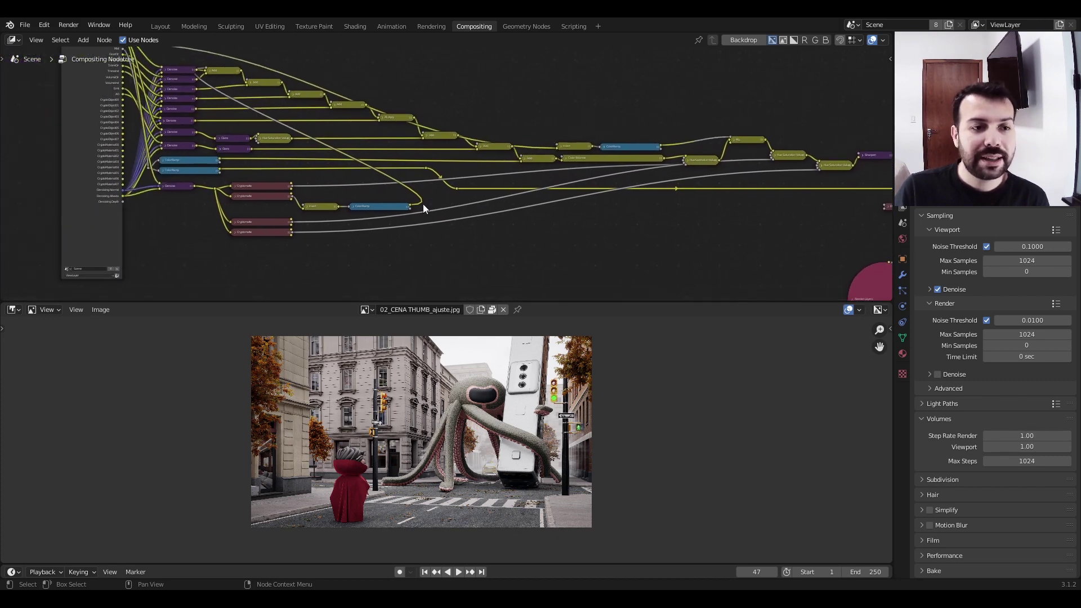
middle_drag(423, 204, 439, 231)
scroll(182, 129, down, 1)
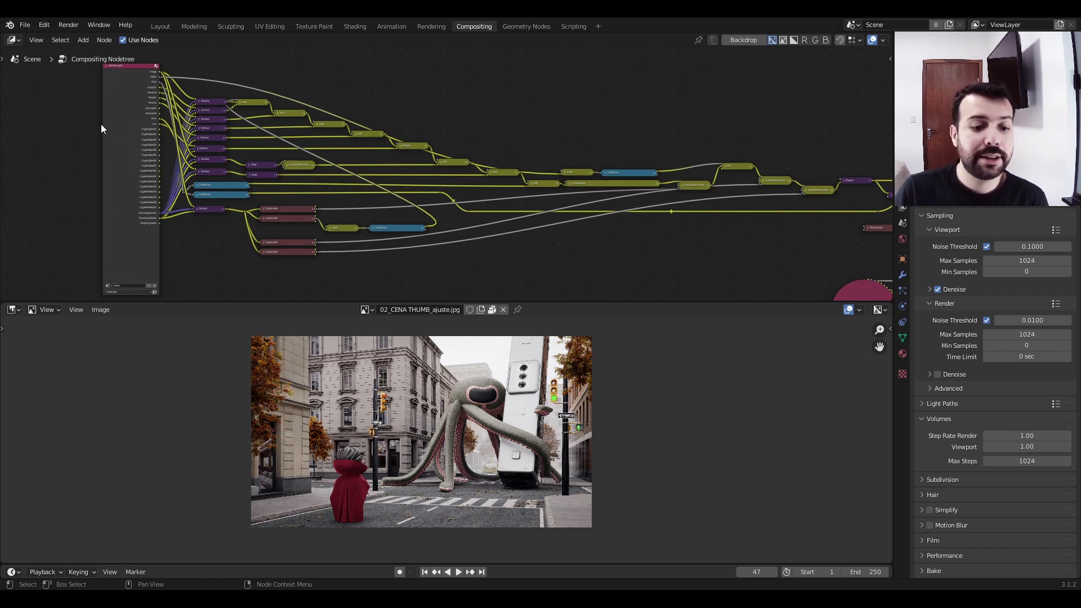
- Inspect the octopus, bus and caped figure up close in the 02_CENA THUMB_ajuste.jpg render
scroll(296, 430, up, 2)
middle_drag(370, 416, 374, 409)
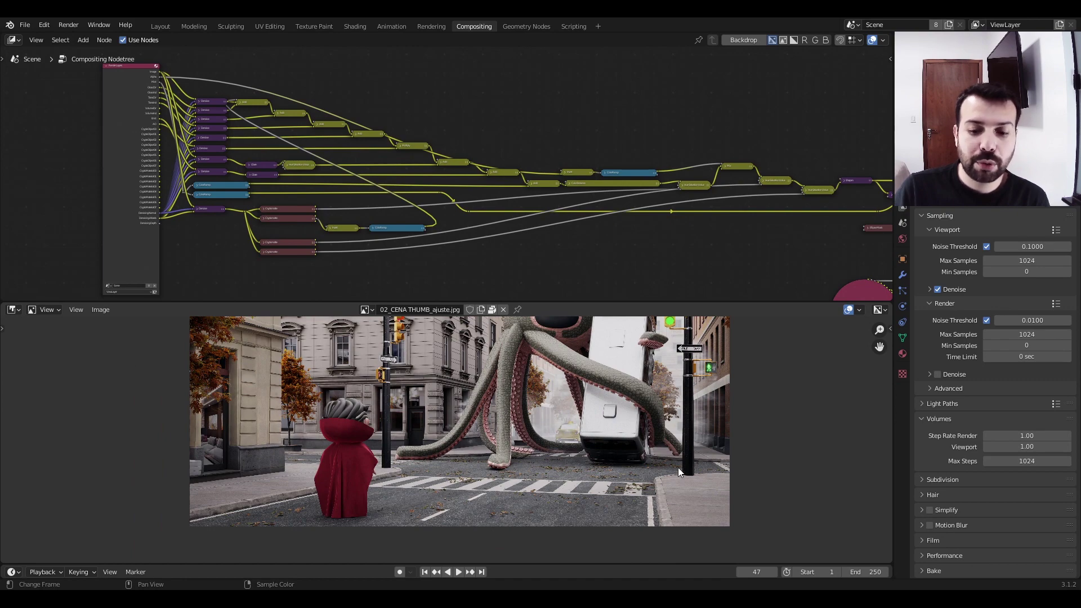
scroll(495, 484, up, 2)
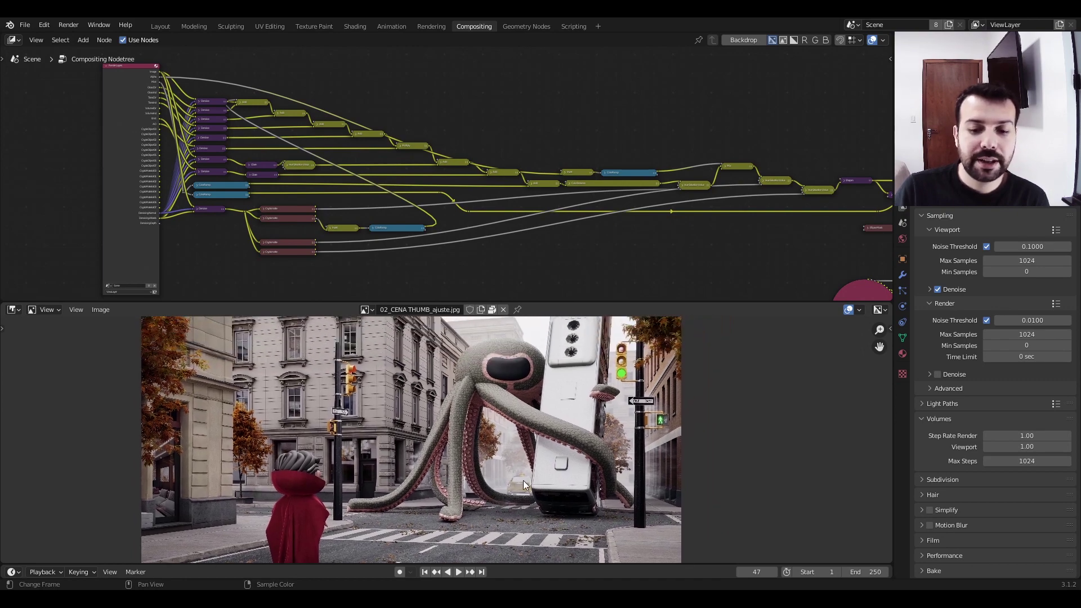
scroll(355, 435, up, 3)
scroll(360, 434, down, 3)
middle_drag(425, 436, 450, 436)
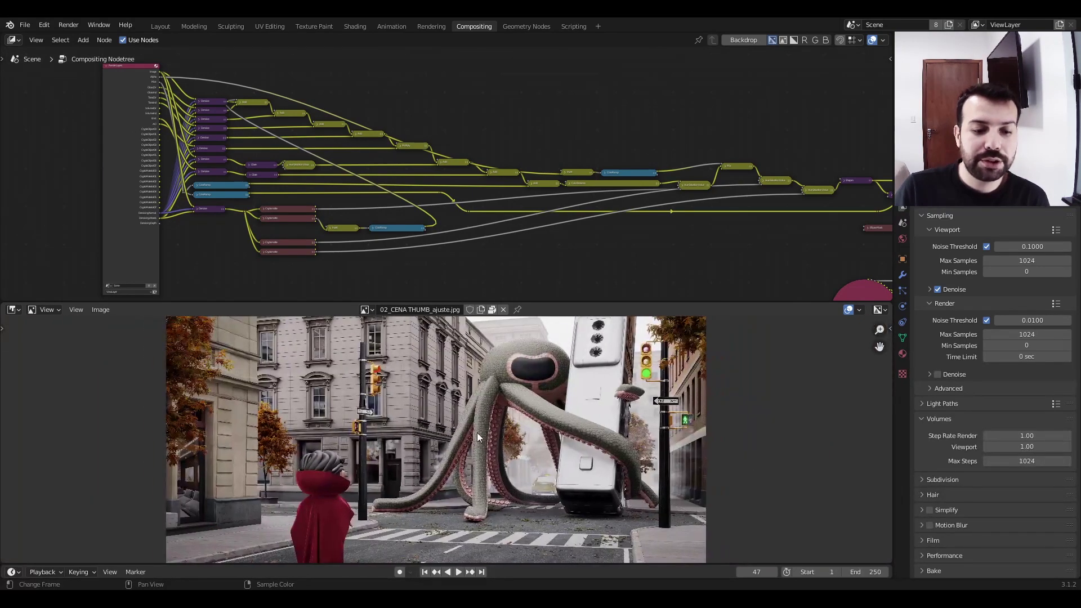
- Examine the glow of the green pedestrian signal below the ONE WAY sign in the render
scroll(658, 414, up, 4)
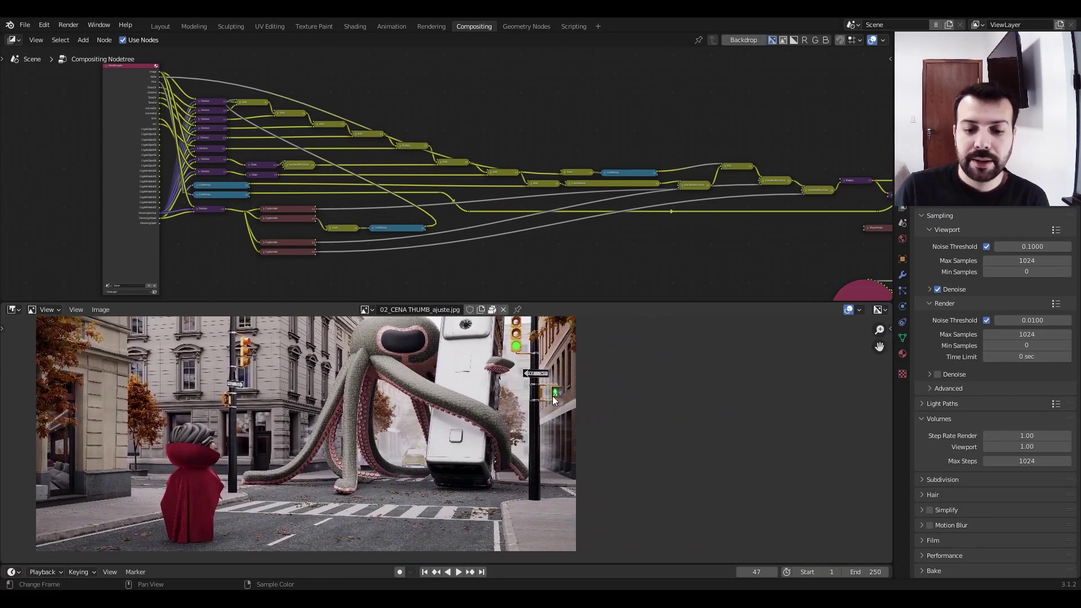
middle_drag(646, 405, 440, 493)
scroll(523, 447, up, 1)
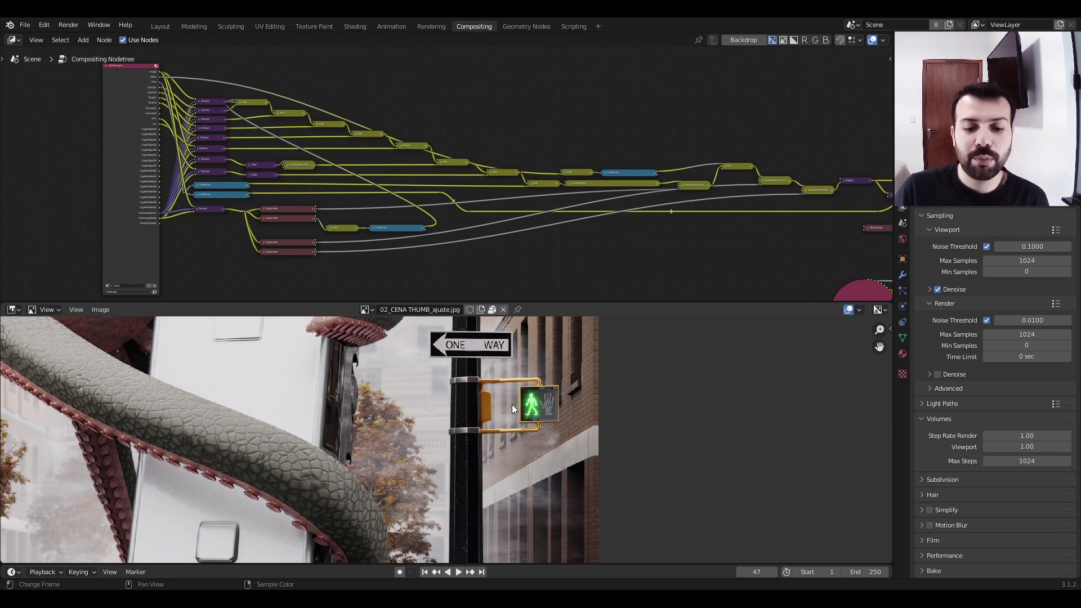
scroll(473, 420, down, 5)
middle_drag(431, 435, 510, 435)
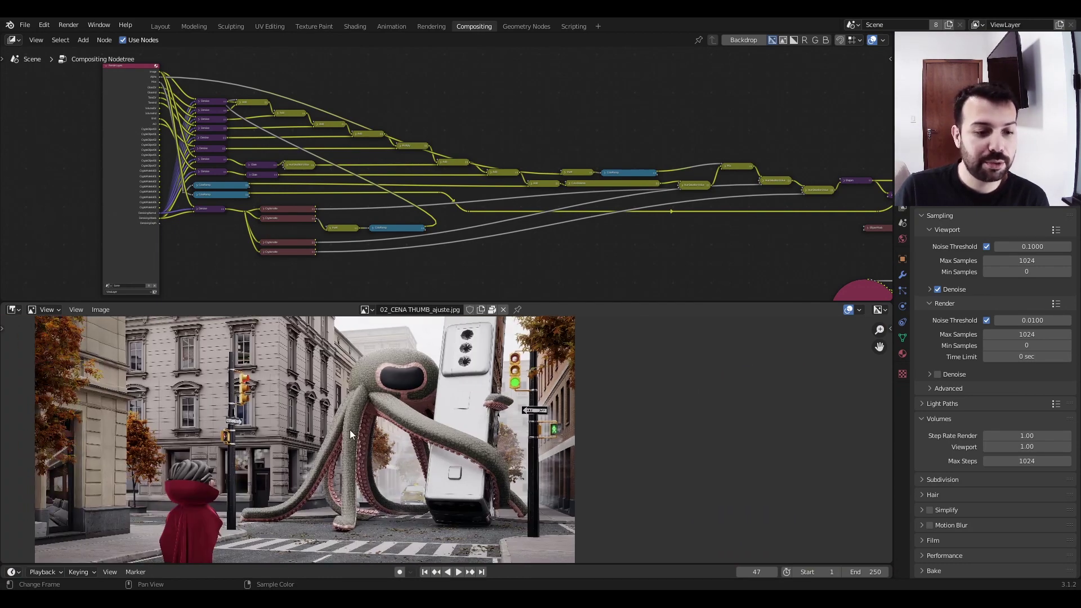
- Review the render's overall composition, including the street, buildings, autumn trees and background fog
middle_drag(373, 446, 384, 454)
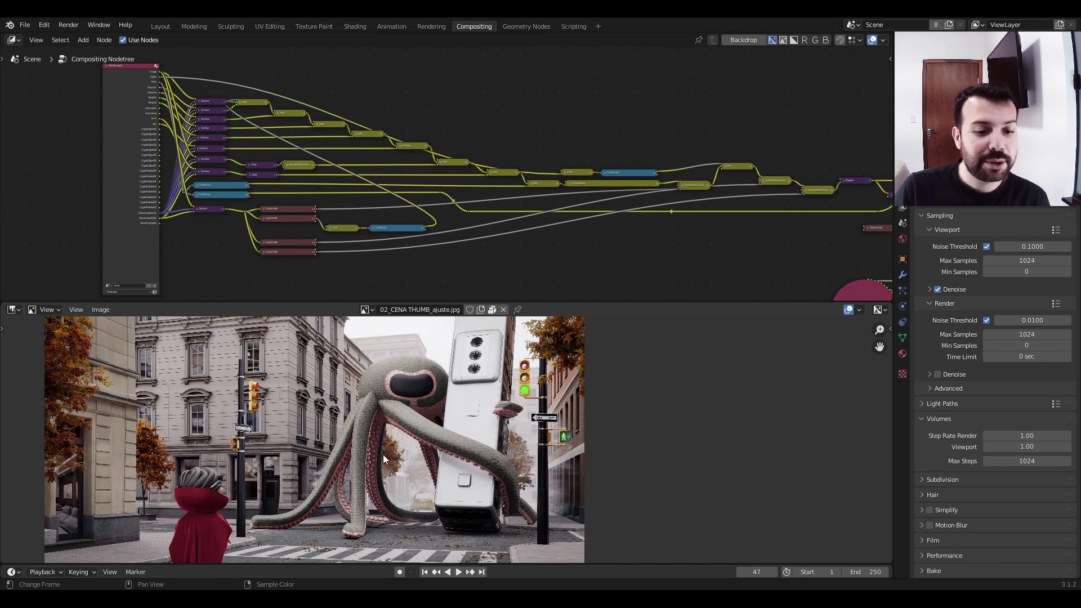
scroll(417, 455, down, 1)
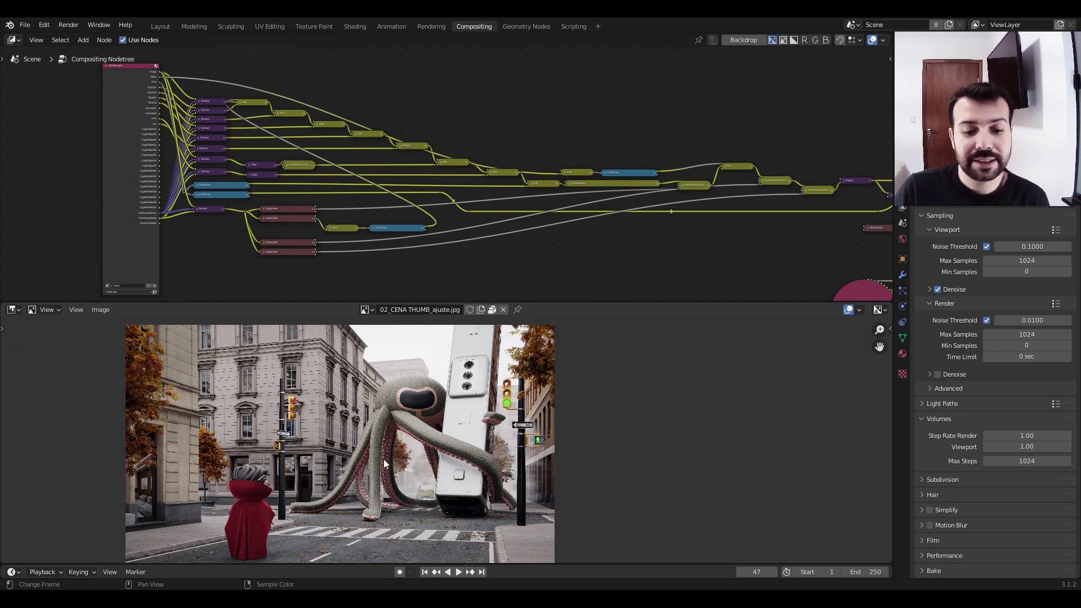
middle_drag(432, 476, 395, 457)
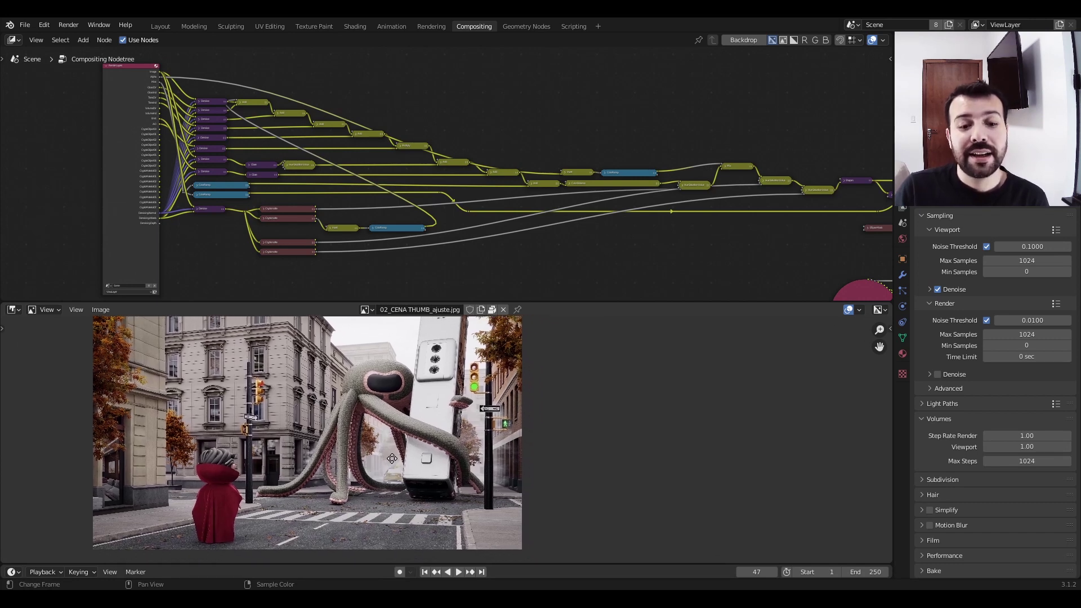
middle_drag(276, 457, 299, 471)
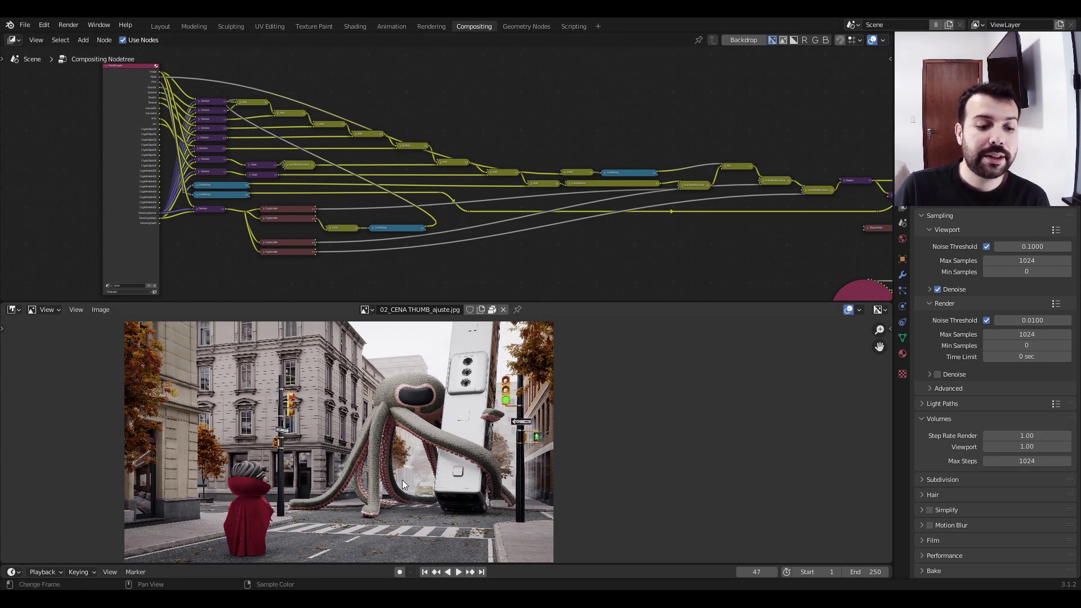
scroll(413, 478, down, 1)
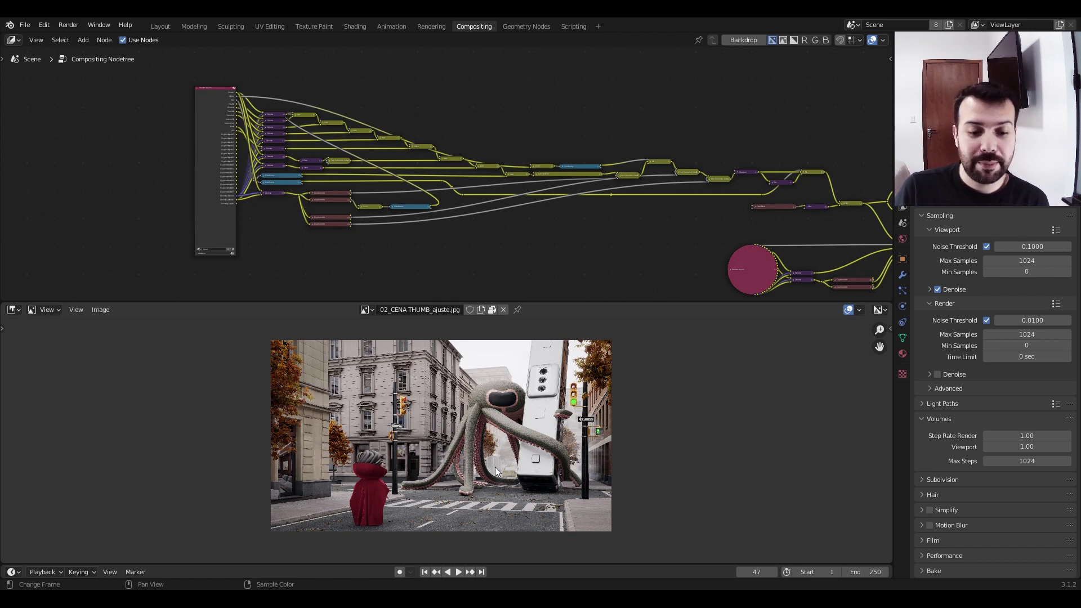
- Compare the enlarged final render with the full compositing node tree through to its output nodes
scroll(495, 467, up, 5)
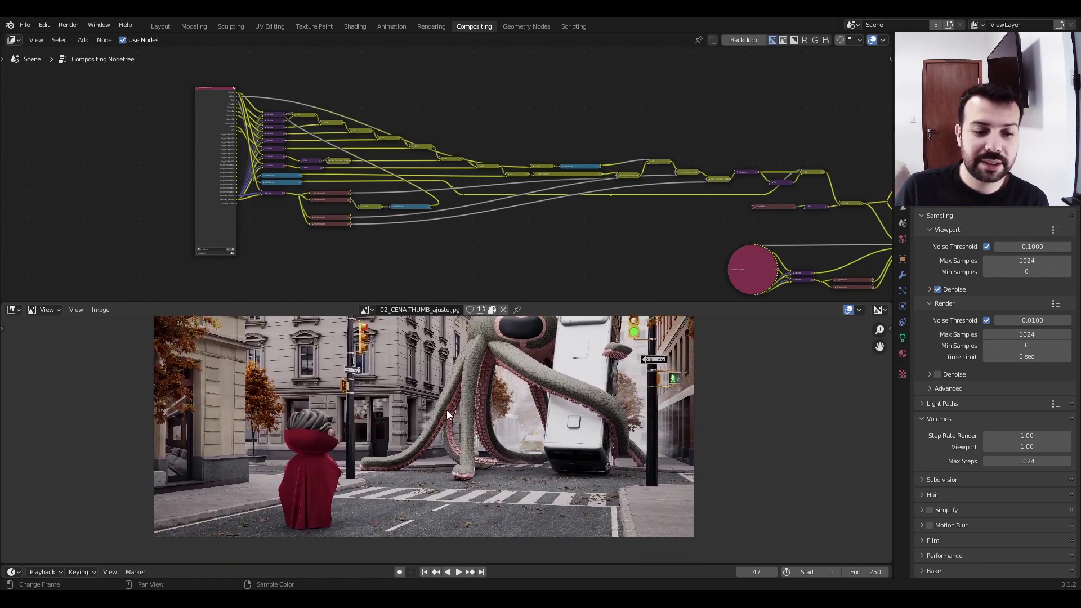
scroll(448, 415, up, 3)
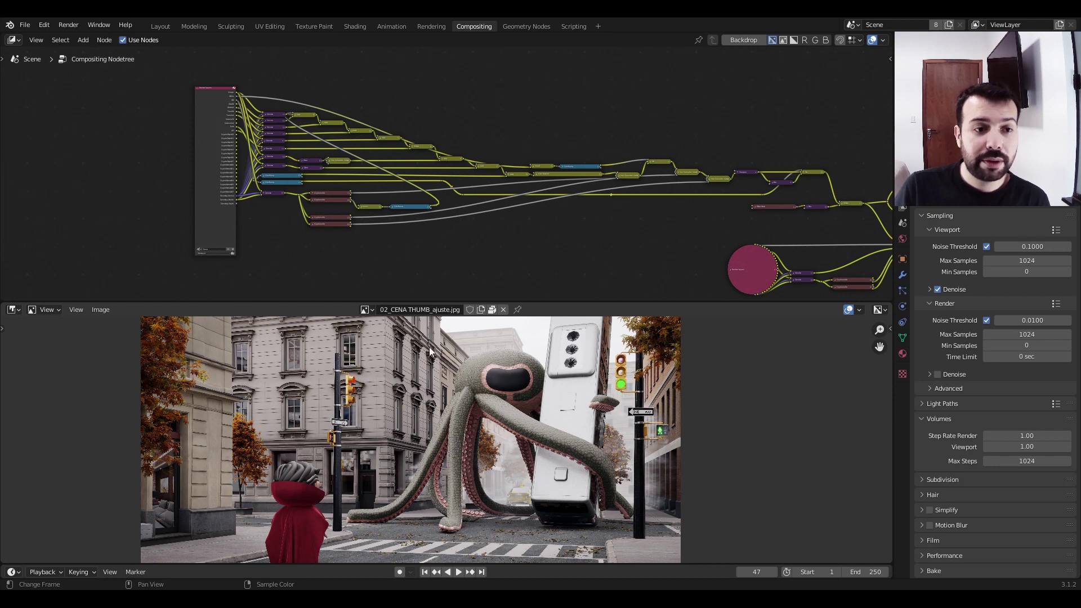
scroll(586, 232, down, 1)
middle_drag(530, 194, 420, 155)
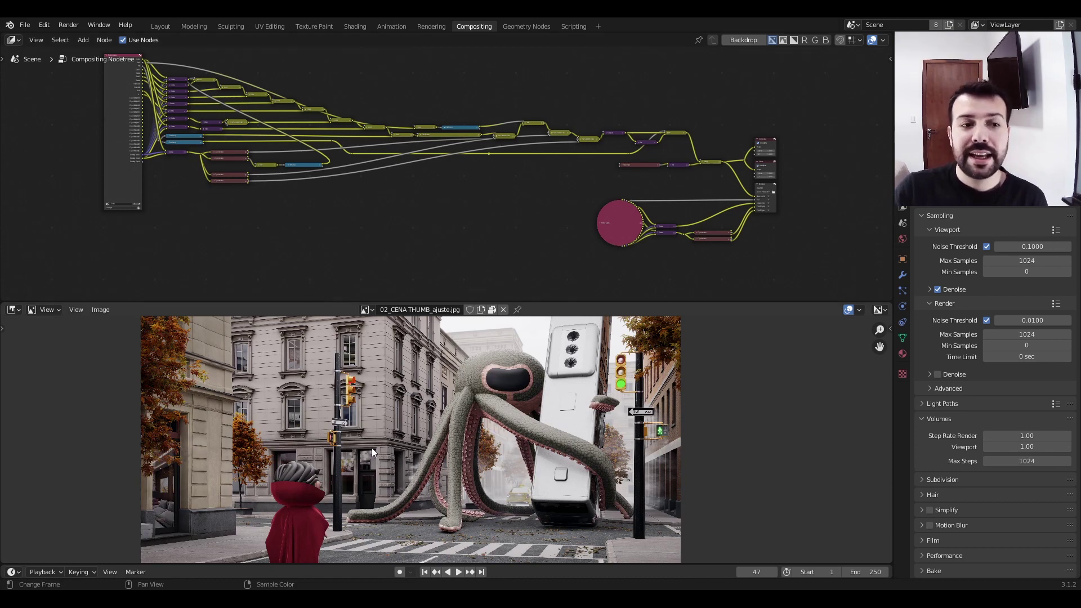
mouse_move(745, 265)
mouse_down()
mouse_move(139, 64)
mouse_move(178, 89)
mouse_move(265, 222)
mouse_move(268, 246)
mouse_move(160, 251)
mouse_move(164, 181)
mouse_move(177, 231)
mouse_move(164, 231)
mouse_move(180, 234)
mouse_move(184, 257)
mouse_move(729, 263)
mouse_up()
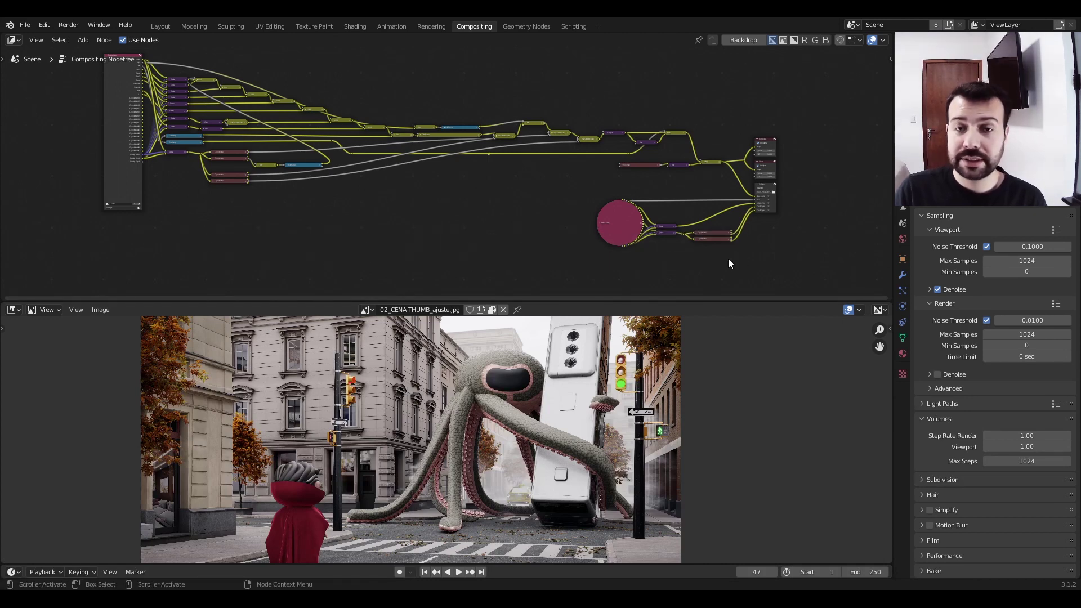